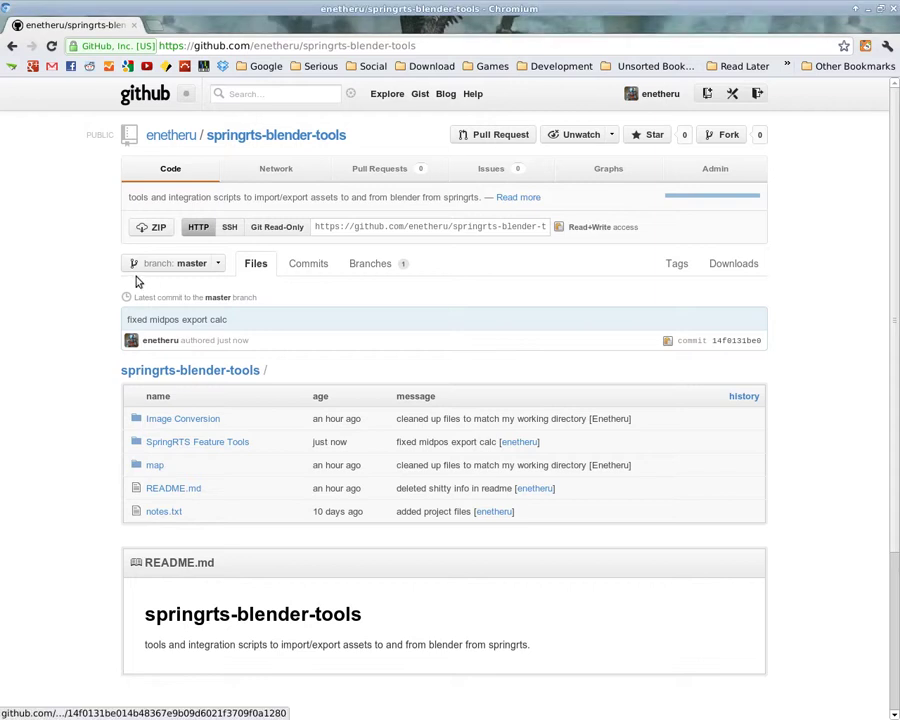
Download the springrts-blender-tools repository as a ZIP and open it in Archive Manager.
{"action": "left_click", "coordinate": [148, 228]}
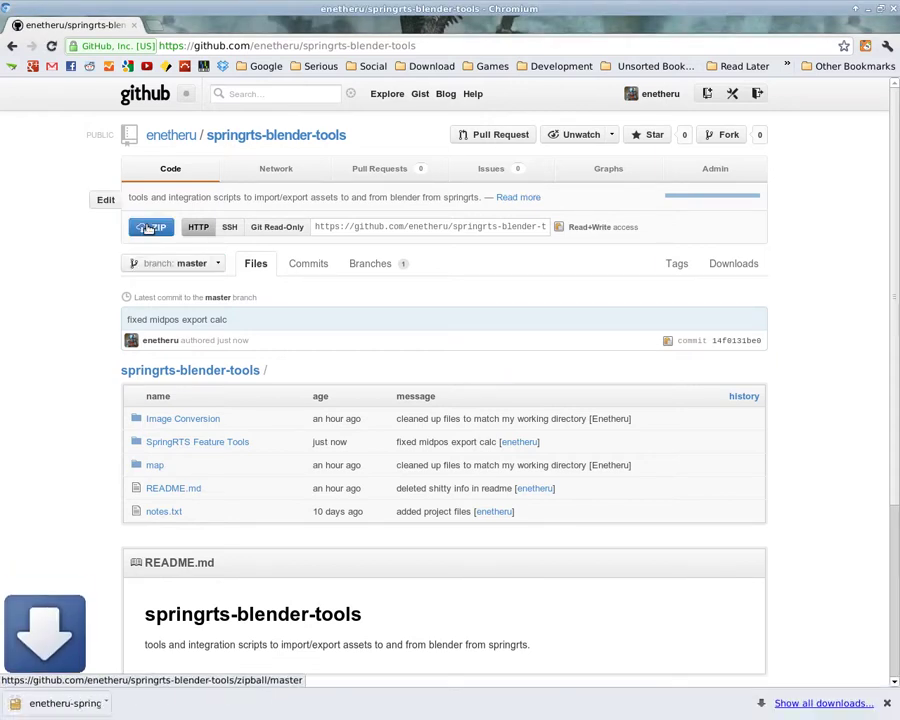
{"action": "left_click", "coordinate": [110, 706]}
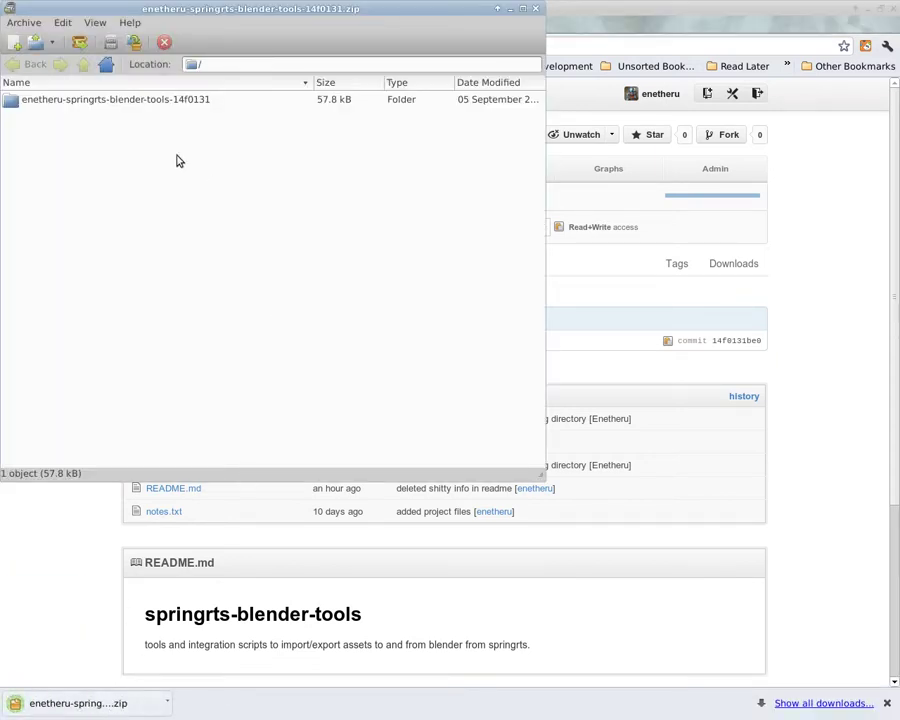
Select the SpringRTS Feature Tools folder inside the archive for extraction.
{"action": "double_click", "coordinate": [128, 101]}
{"action": "left_click", "coordinate": [105, 138]}
{"action": "right_click", "coordinate": [90, 139]}
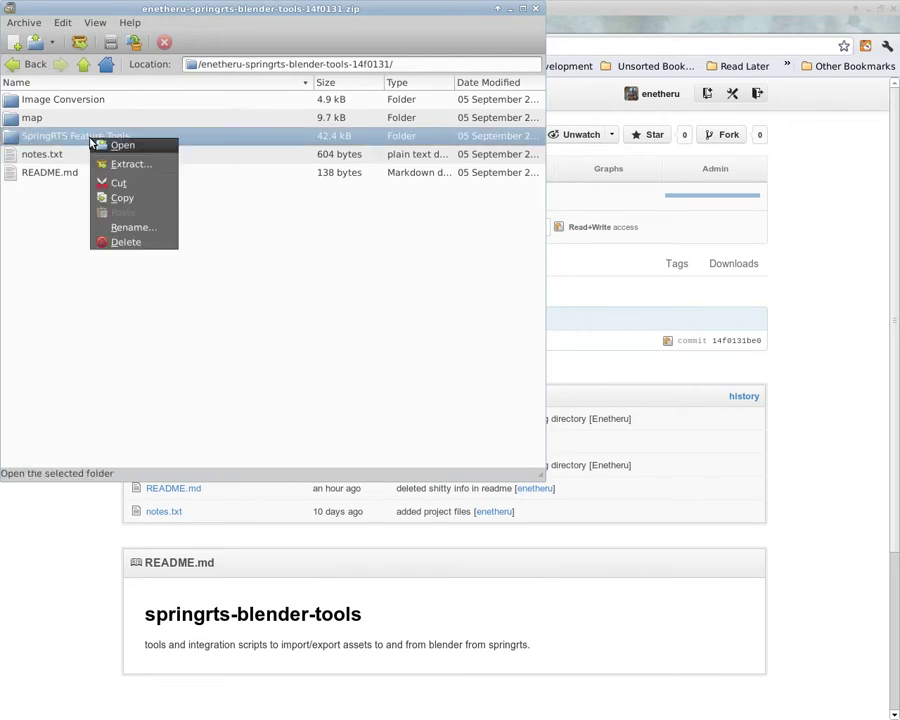
{"action": "left_click", "coordinate": [148, 172]}
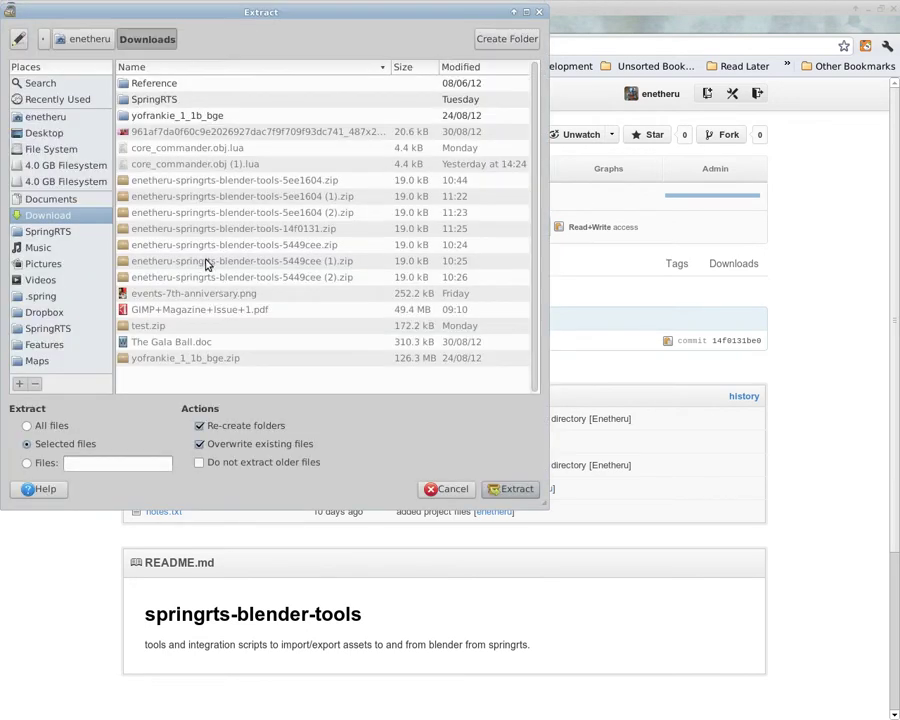
Extract SpringRTS Feature Tools into ~/.blender/2.63/scripts/addons.
{"action": "left_click", "coordinate": [50, 118]}
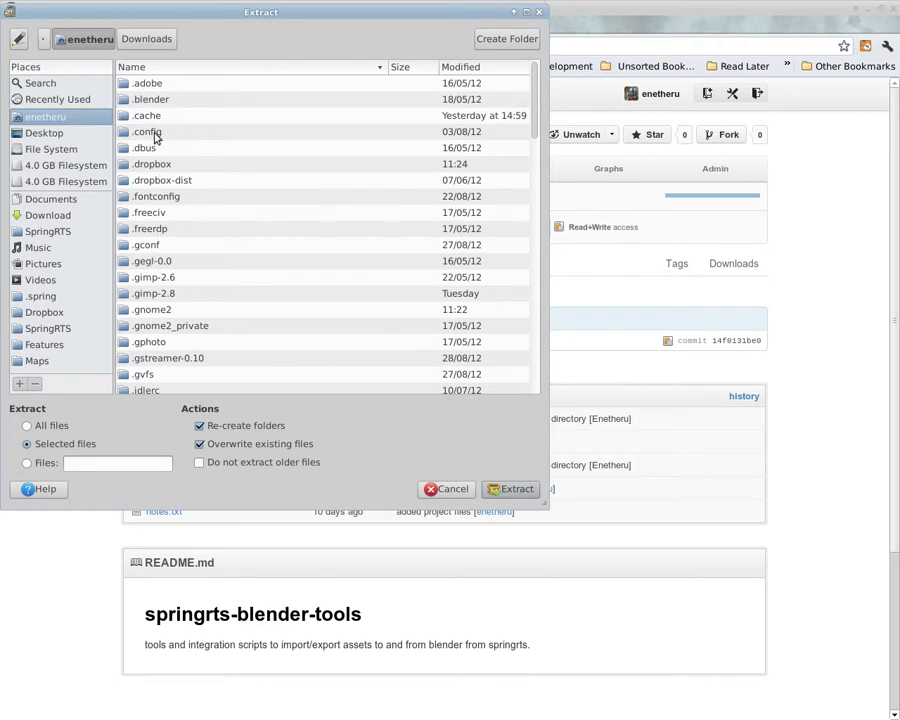
{"action": "double_click", "coordinate": [153, 101]}
{"action": "double_click", "coordinate": [158, 101]}
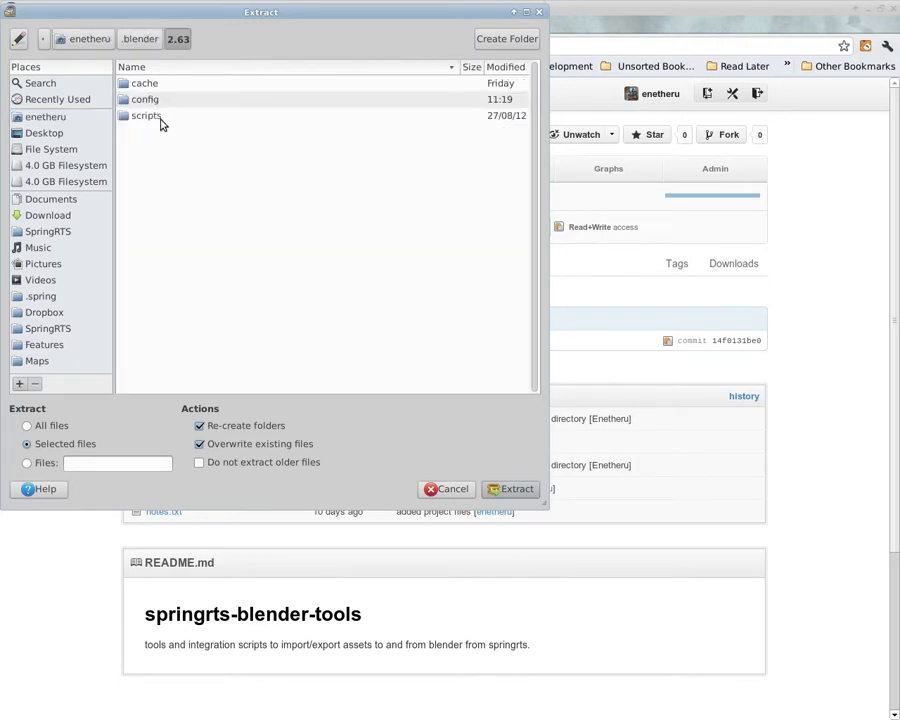
{"action": "left_click", "coordinate": [161, 124]}
{"action": "double_click", "coordinate": [155, 117]}
{"action": "double_click", "coordinate": [155, 86]}
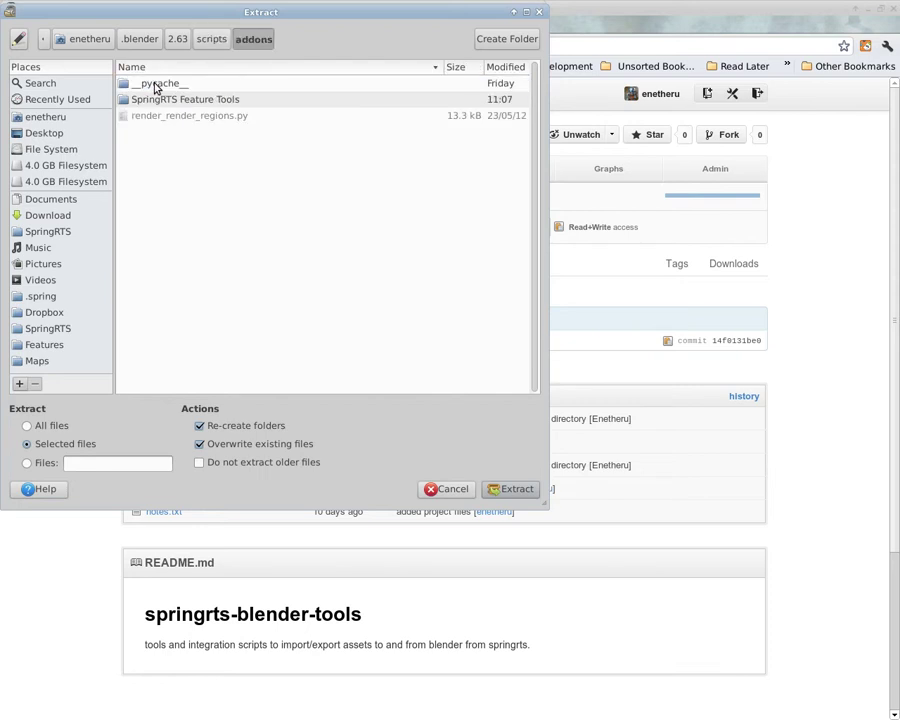
{"action": "left_click", "coordinate": [513, 490]}
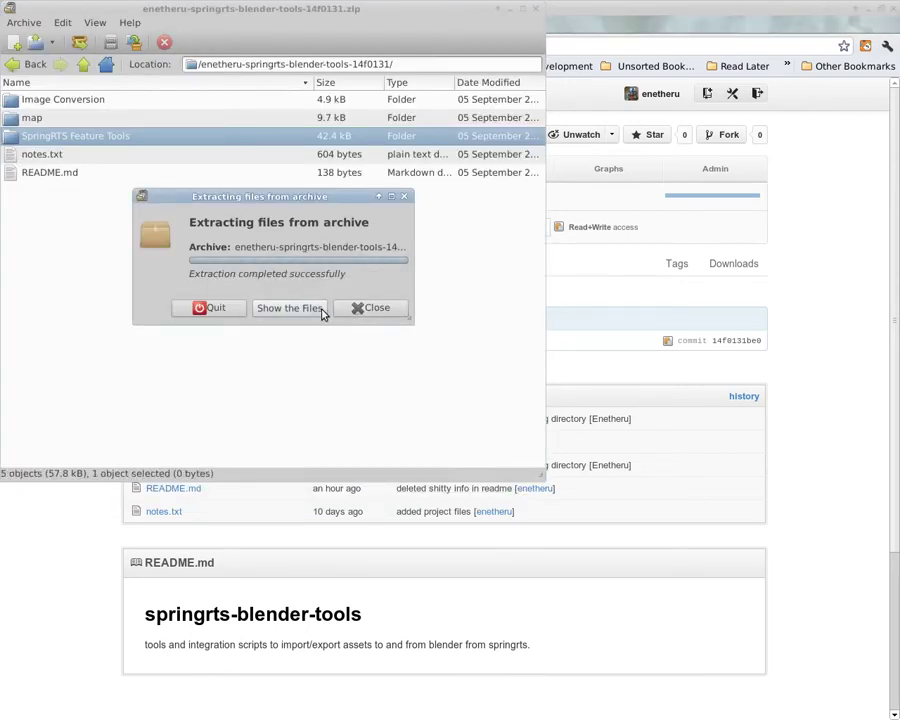
Check the extracted SpringRTS Feature Tools folder, then close the file manager and archive.
{"action": "left_click", "coordinate": [320, 310]}
{"action": "double_click", "coordinate": [474, 275]}
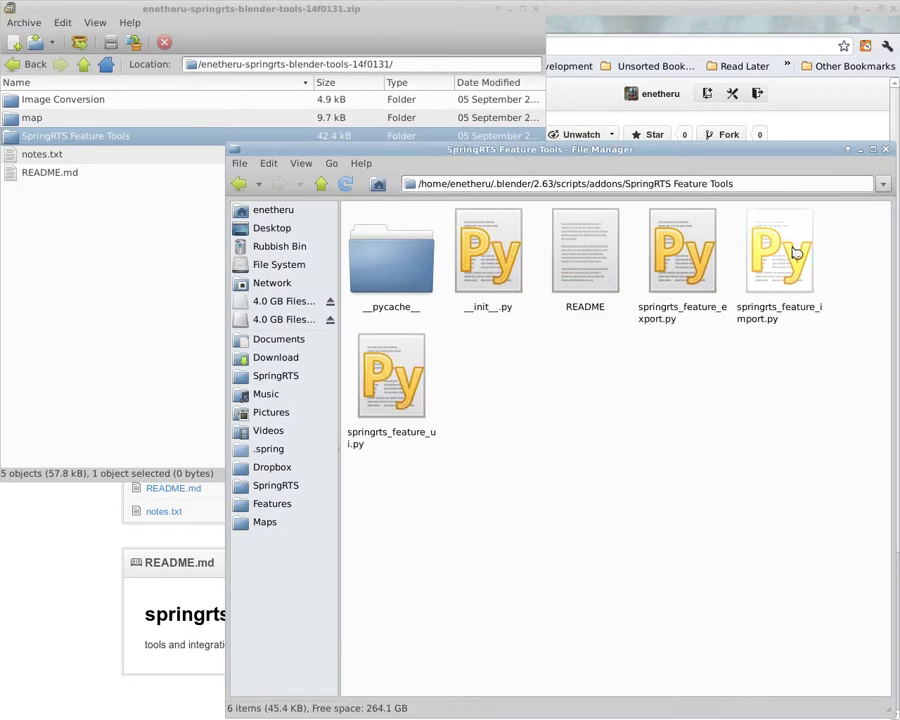
{"action": "left_click", "coordinate": [885, 149]}
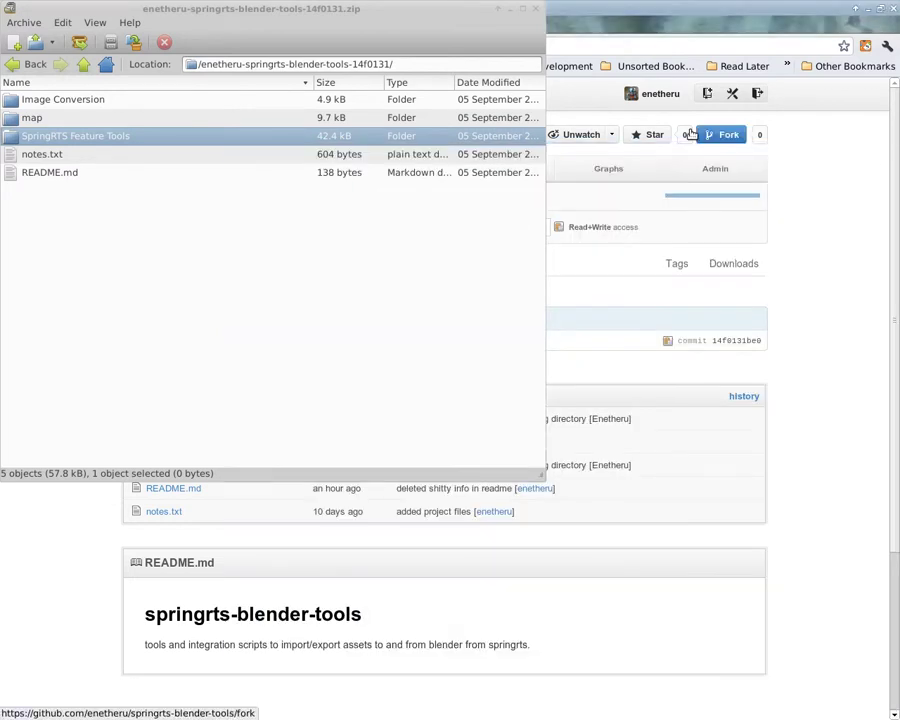
{"action": "left_click", "coordinate": [535, 8]}
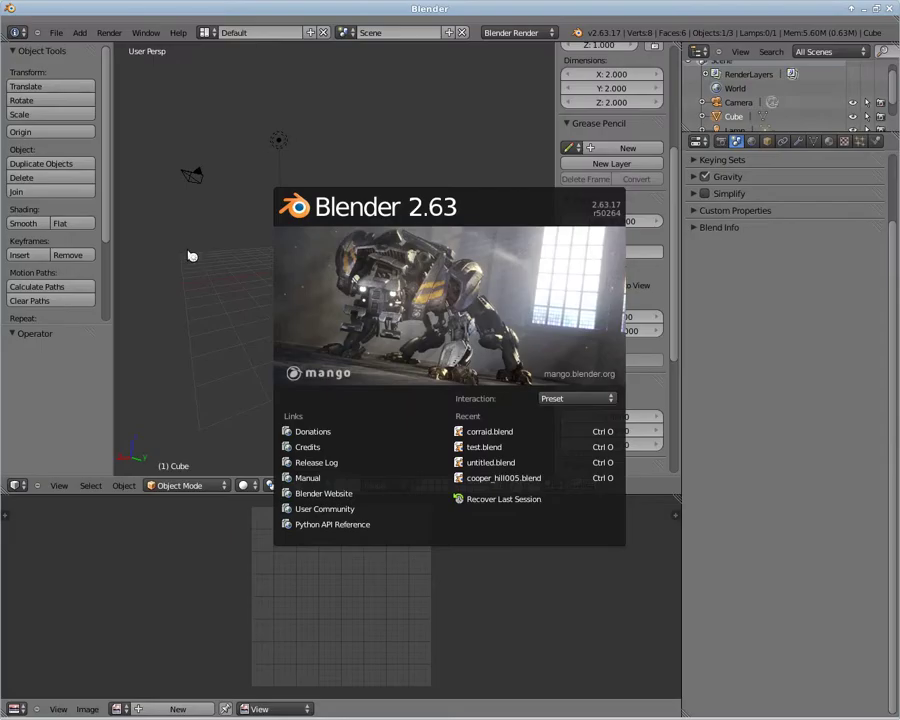
Enable the SpringRTS Feature Tools add-on in User Preferences and save it as default.
{"action": "left_click", "coordinate": [380, 128]}
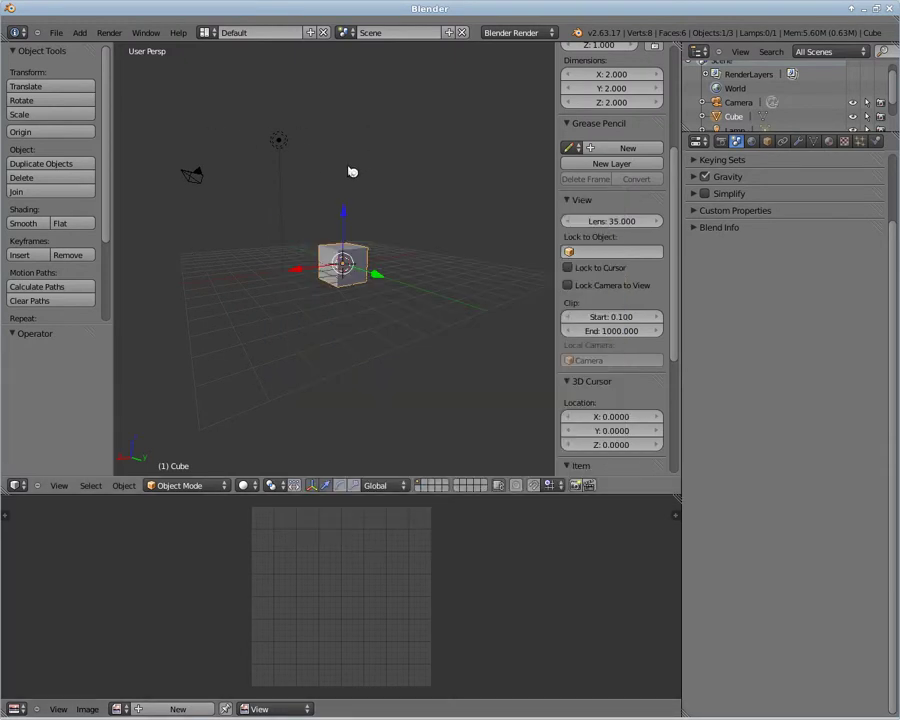
{"action": "left_click", "coordinate": [56, 33]}
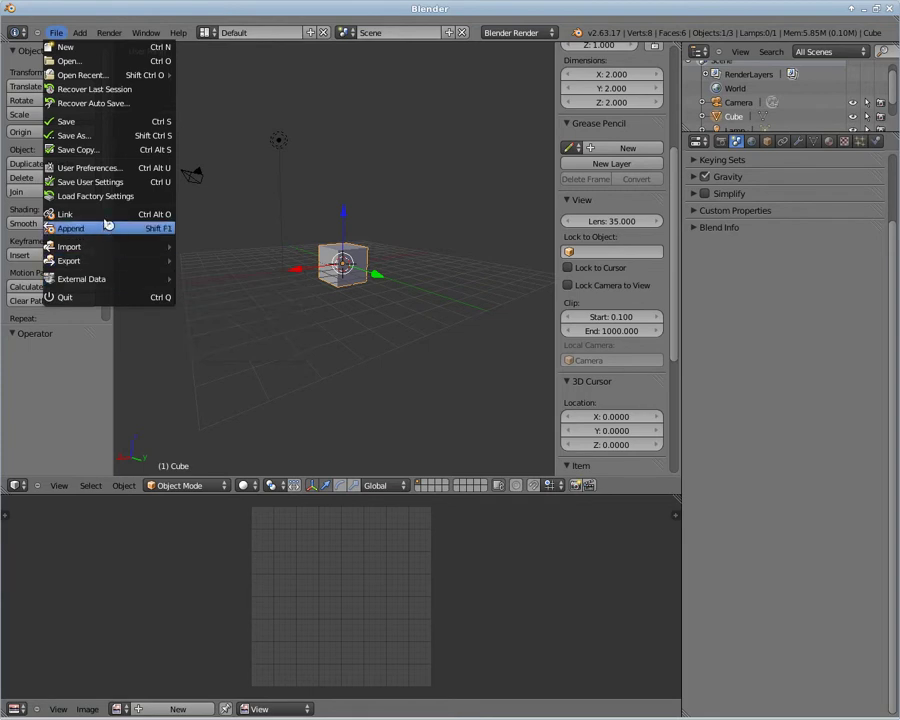
{"action": "left_click", "coordinate": [110, 173]}
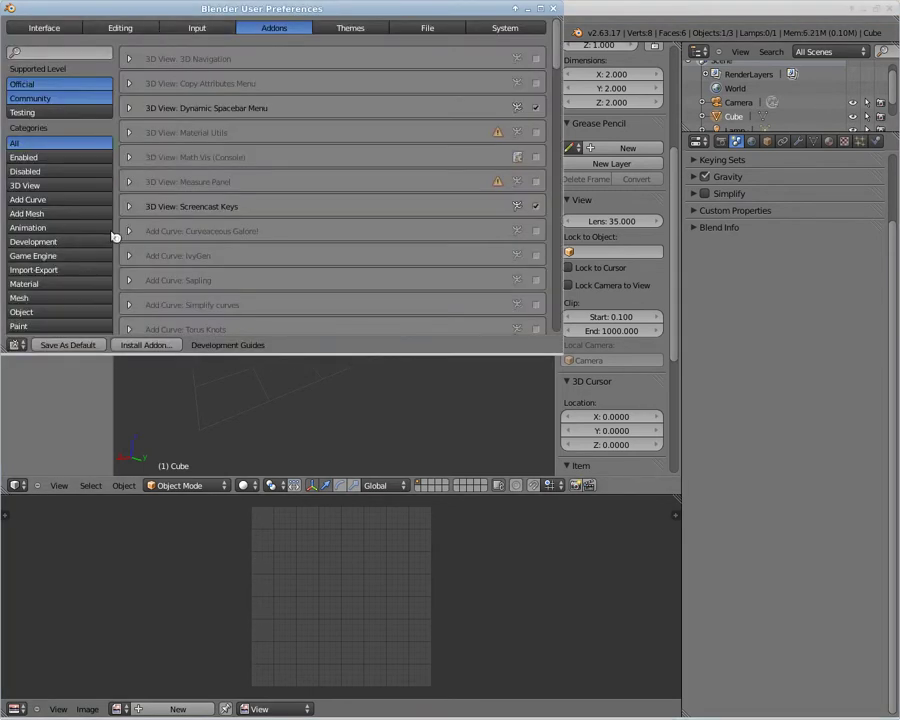
{"action": "scroll", "coordinate": [70, 235], "scroll_direction": "down", "scroll_amount": 5}
{"action": "left_click", "coordinate": [50, 216]}
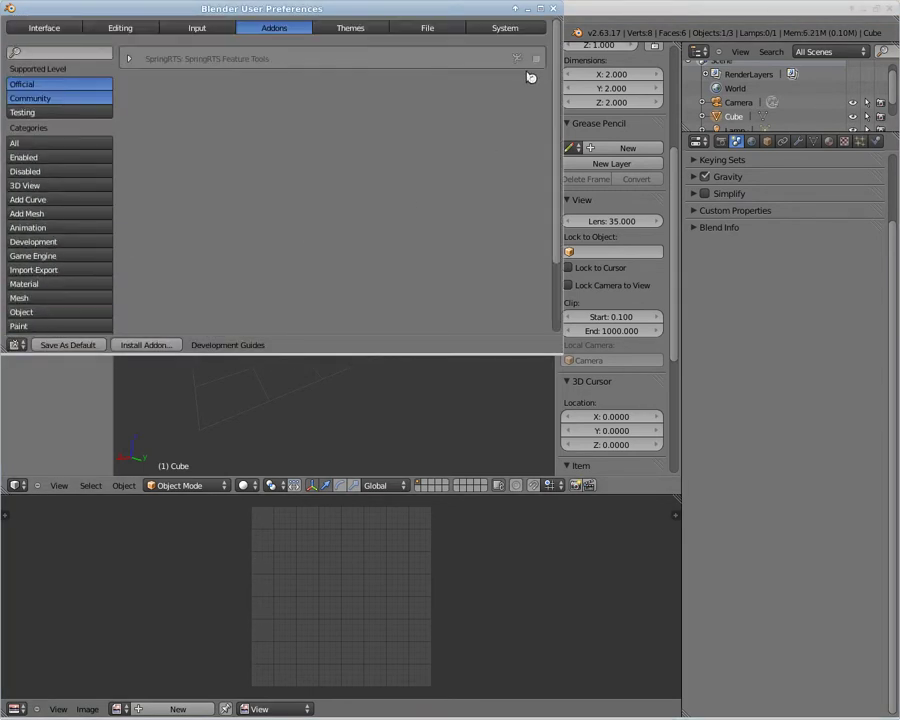
{"action": "left_click", "coordinate": [70, 345]}
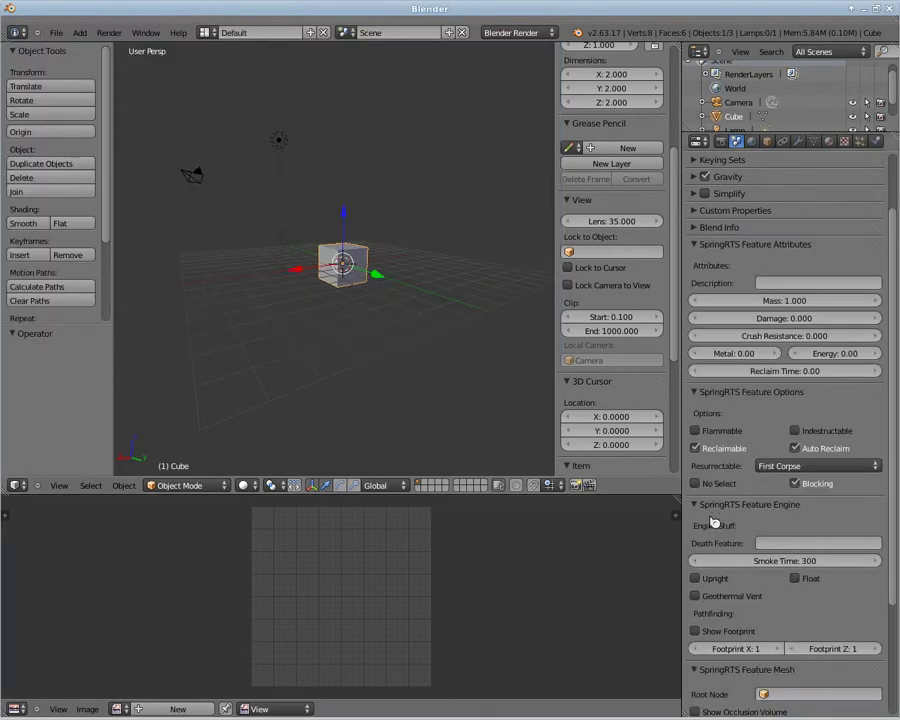
Select and delete all default objects in the scene.
{"action": "key", "text": "a"}
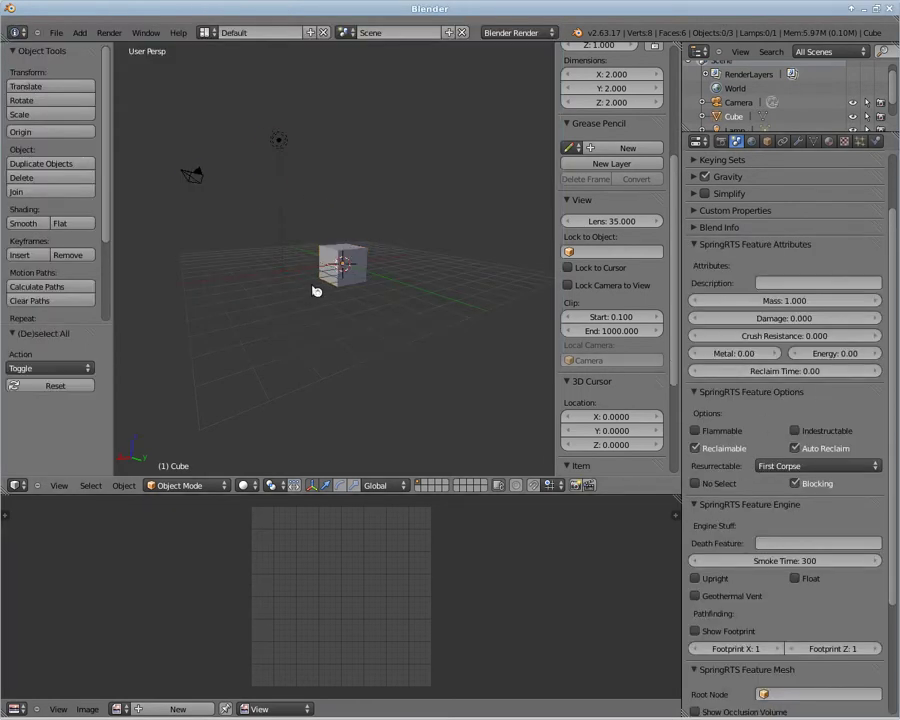
{"action": "key", "text": "a"}
{"action": "key", "text": "x"}
{"action": "left_click", "coordinate": [287, 283]}
Import yf_tree01.obj from Features/yf_tree01/objects3d as a Wavefront OBJ.
{"action": "left_click", "coordinate": [58, 34]}
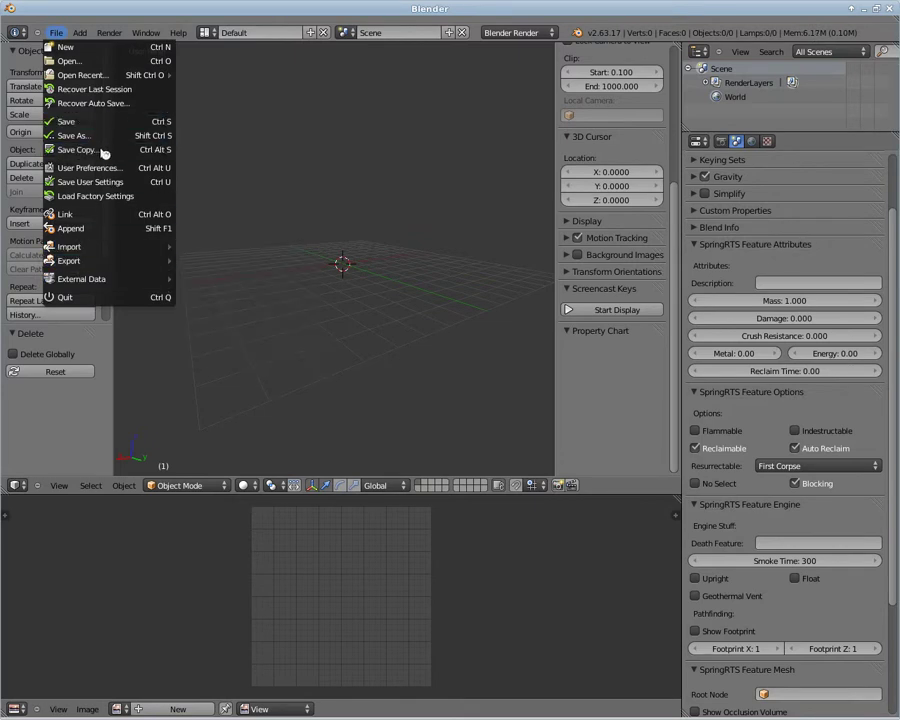
{"action": "mouse_move", "coordinate": [70, 246]}
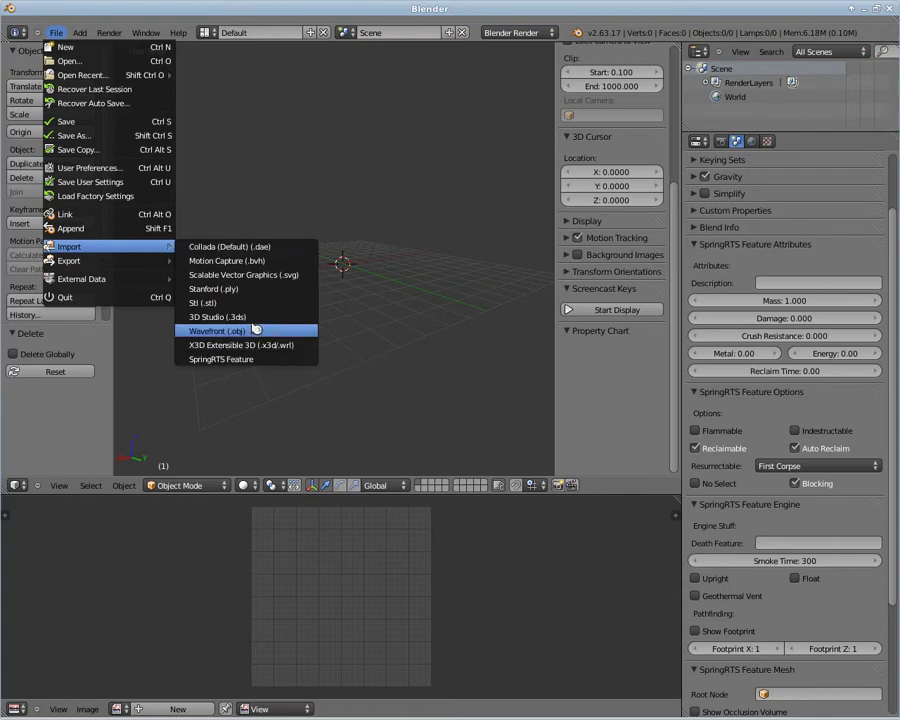
{"action": "left_click", "coordinate": [255, 329]}
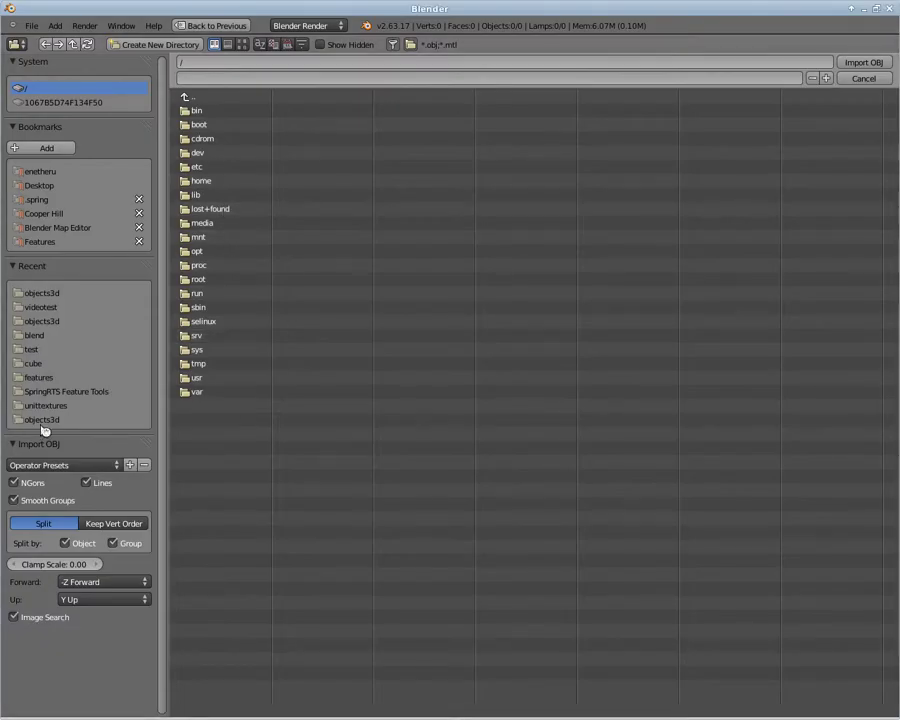
{"action": "left_click", "coordinate": [43, 378]}
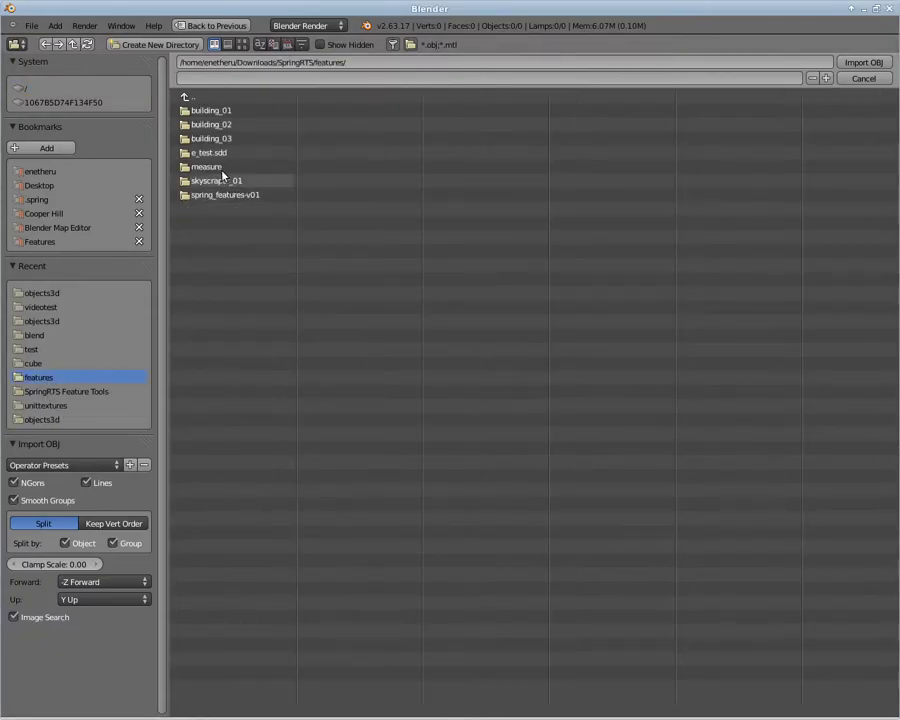
{"action": "left_click", "coordinate": [44, 245]}
{"action": "left_click", "coordinate": [212, 206]}
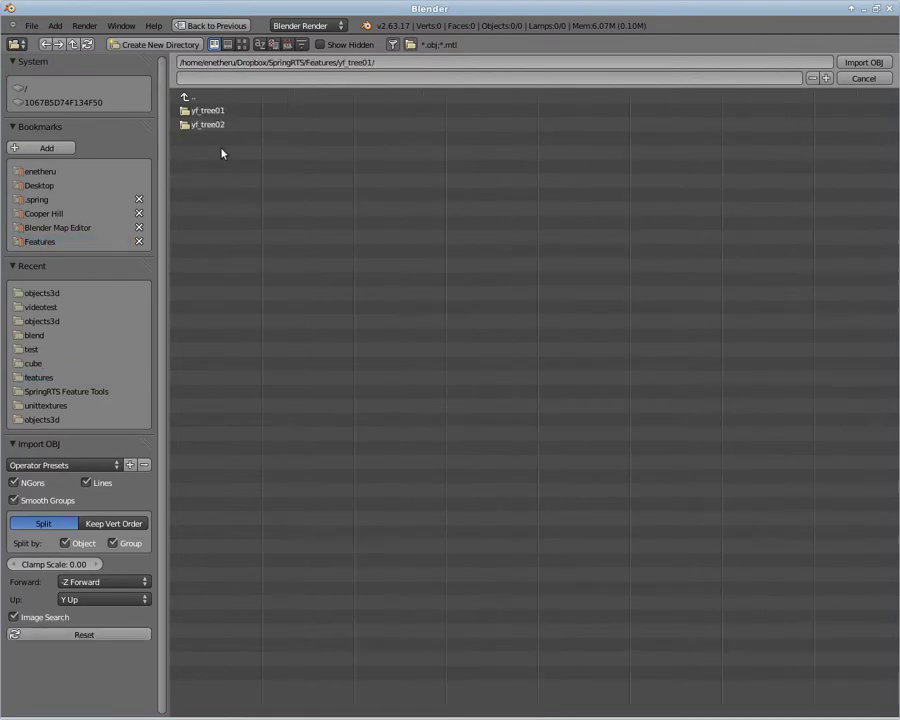
{"action": "left_click", "coordinate": [210, 110]}
{"action": "left_click", "coordinate": [212, 124]}
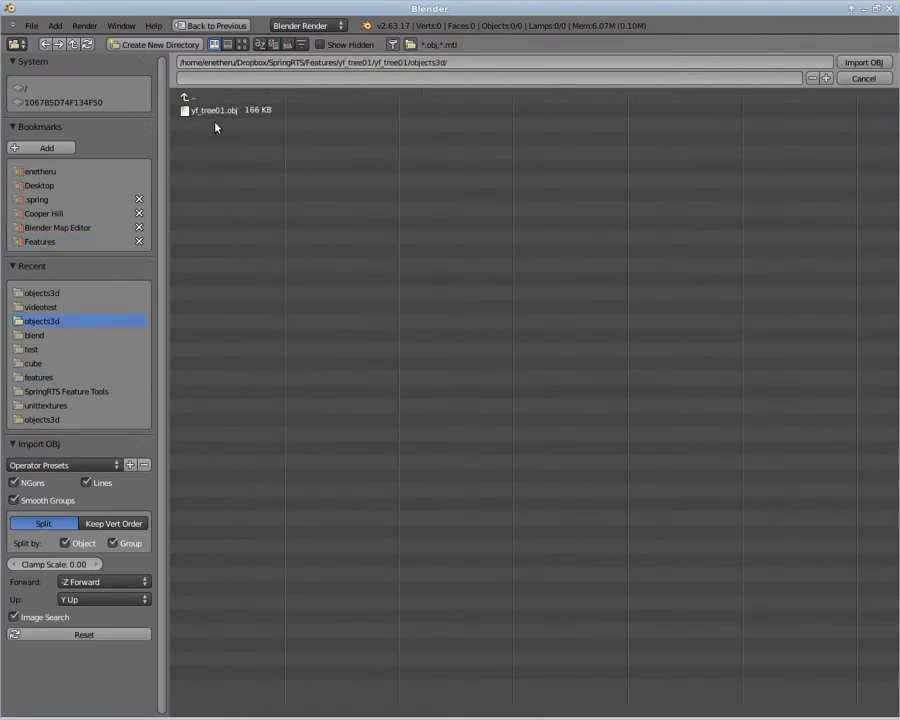
{"action": "left_click", "coordinate": [212, 110]}
{"action": "left_click", "coordinate": [875, 63]}
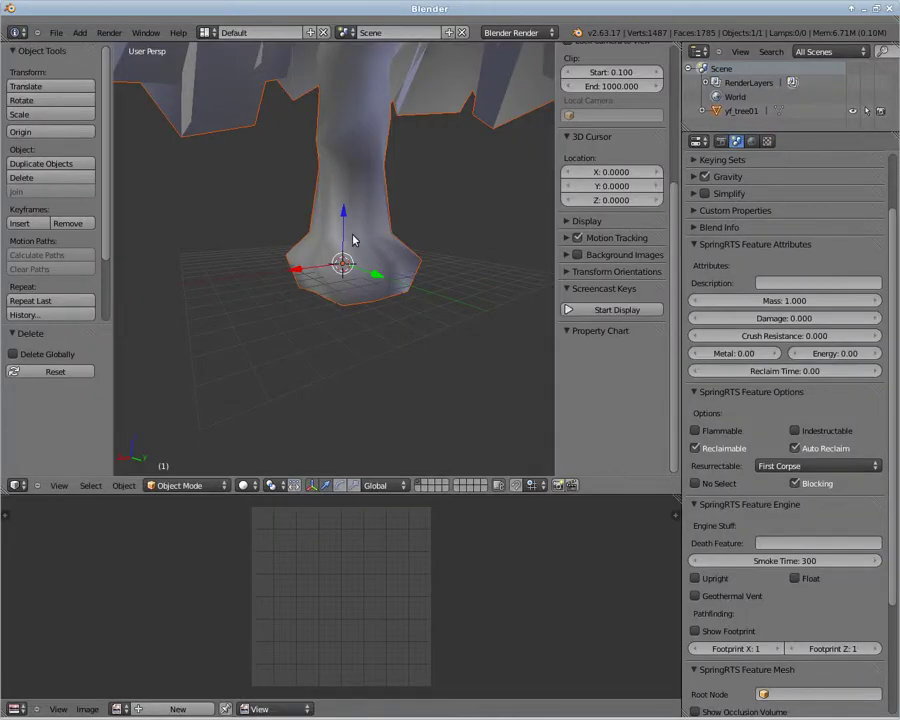
Clear the tree's object rotation and change the pivot point mode.
{"action": "key", "text": "alt+r"}
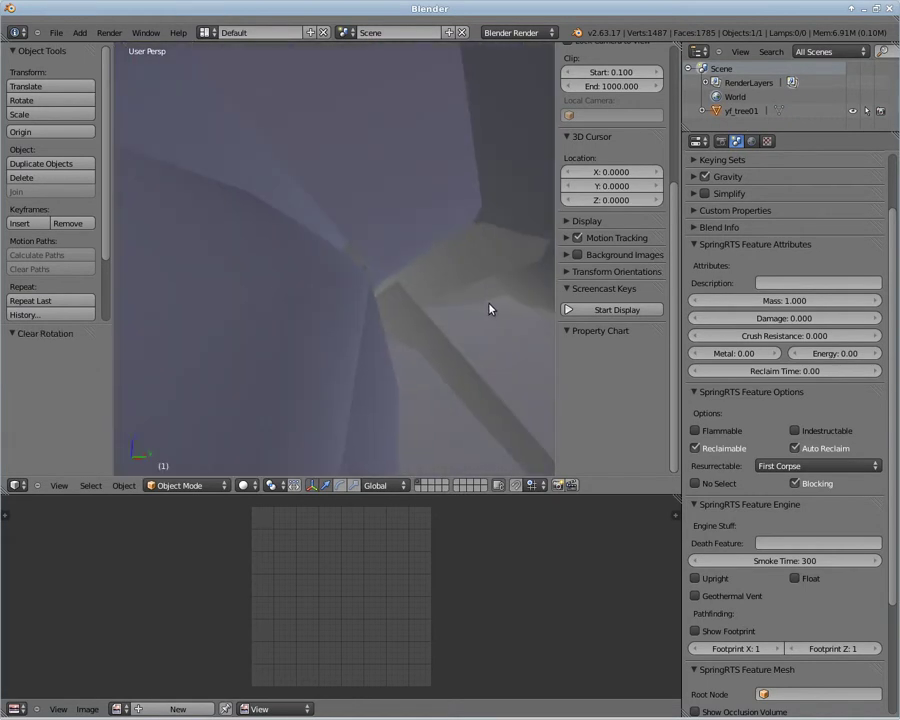
{"action": "mouse_move", "coordinate": [396, 305]}
{"action": "middle_mouse_down"}
{"action": "mouse_move", "coordinate": [301, 354]}
{"action": "mouse_move", "coordinate": [376, 297]}
{"action": "middle_mouse_up"}
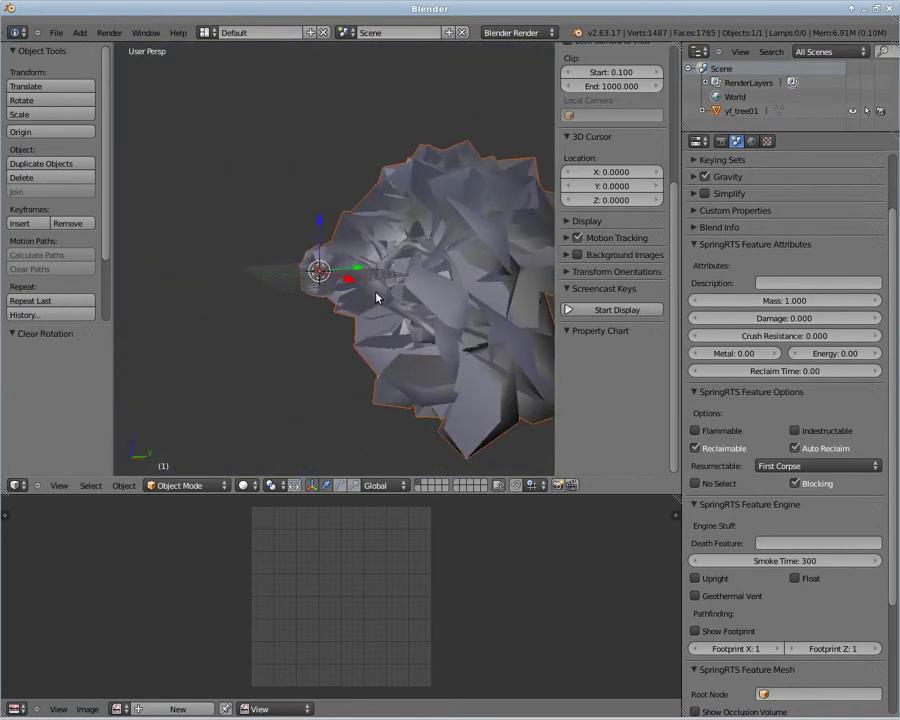
{"action": "left_click", "coordinate": [272, 485]}
{"action": "left_click", "coordinate": [286, 463]}
Rotate the tree's whole mesh 90 degrees about X in Edit Mode, then frame it.
{"action": "right_click", "coordinate": [366, 380]}
{"action": "key", "text": "Tab"}
{"action": "key", "text": "a"}
{"action": "key", "text": "a"}
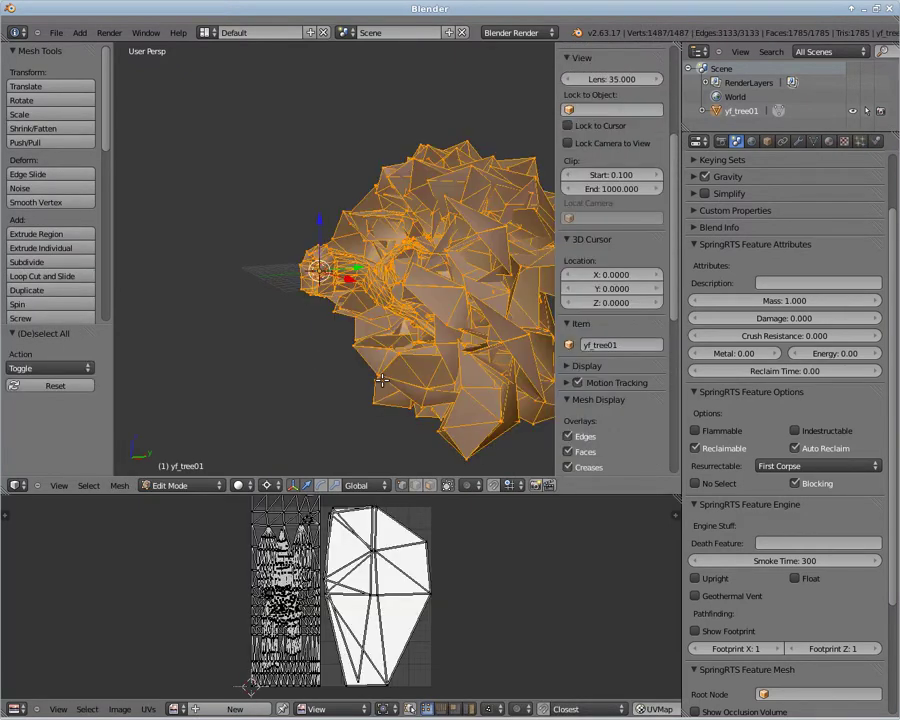
{"action": "type", "text": "rx90"}
{"action": "key", "text": "Return"}
{"action": "key", "text": "Tab"}
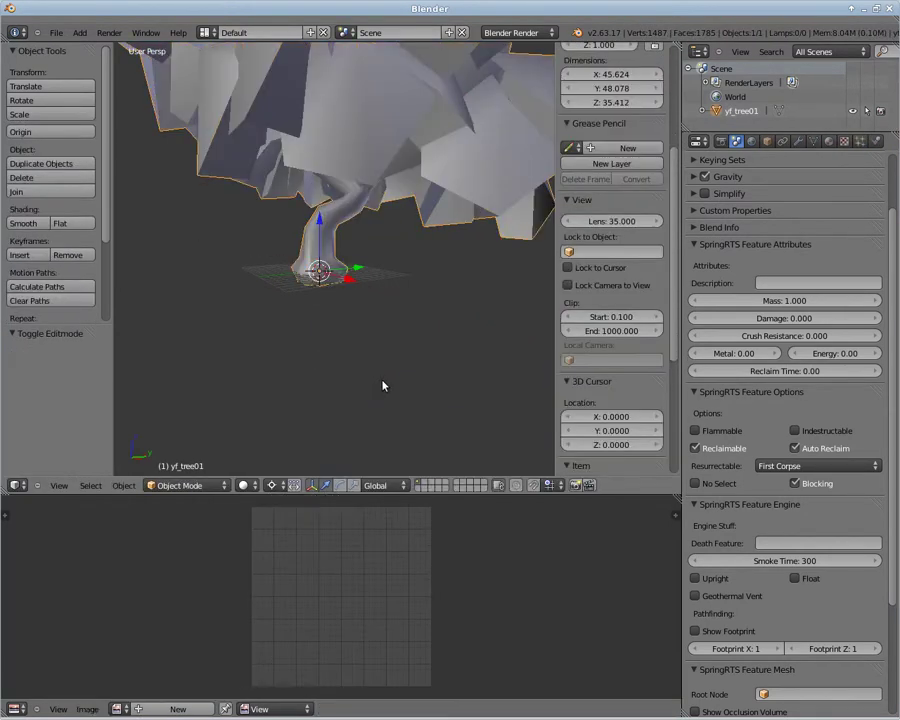
{"action": "key", "text": "Home"}
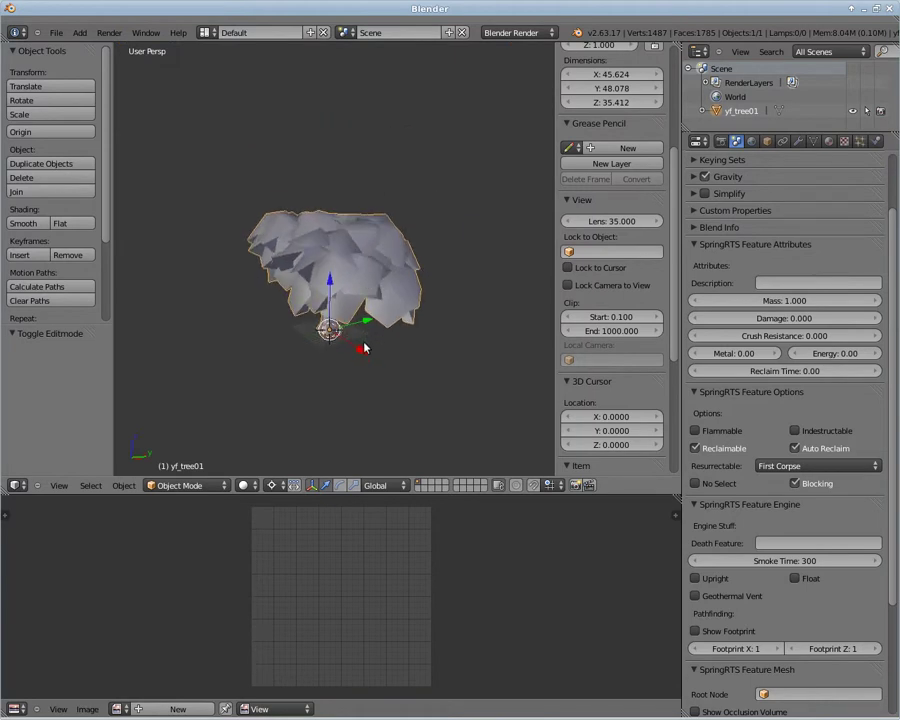
{"action": "middle_click_drag", "start_coordinate": [365, 348], "coordinate": [362, 352]}
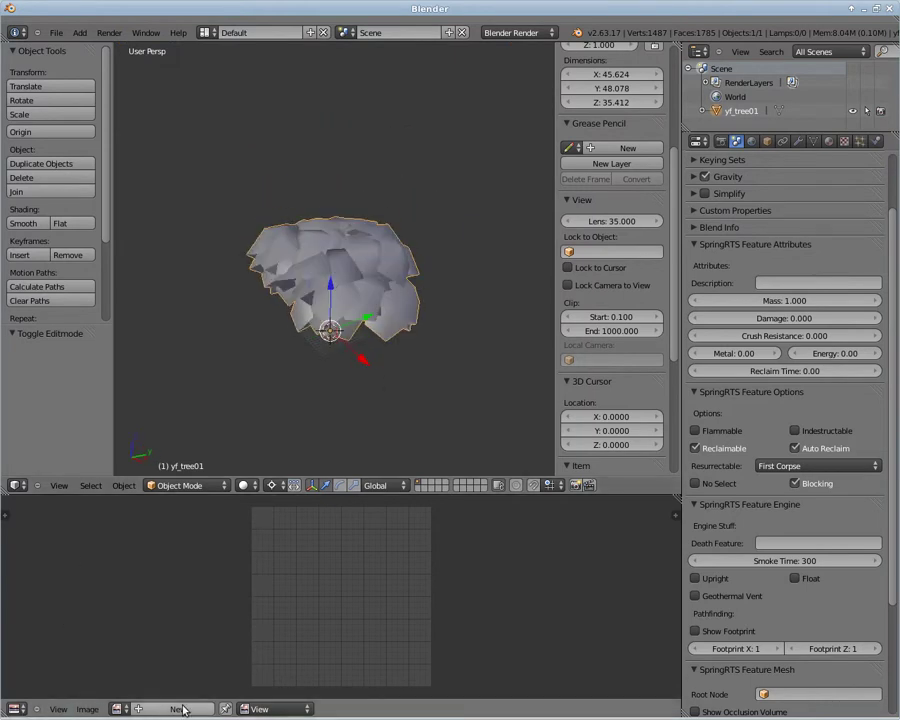
Open yf_tree.png from the Features/yf_tree01 folder in the image editor.
{"action": "left_click", "coordinate": [87, 709]}
{"action": "left_click", "coordinate": [100, 678]}
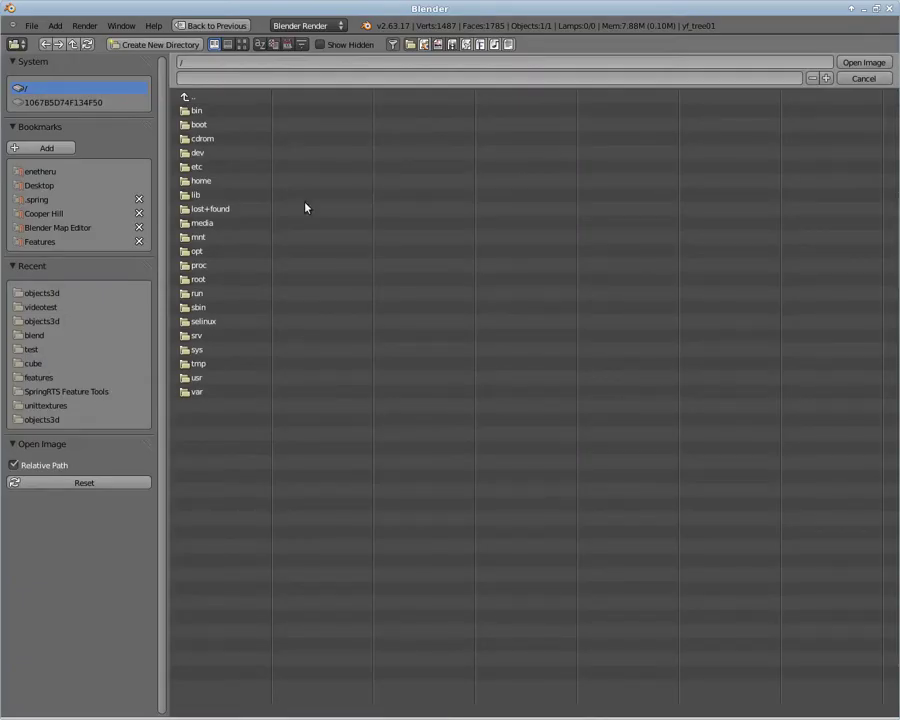
{"action": "left_click", "coordinate": [40, 242]}
{"action": "left_click", "coordinate": [223, 209]}
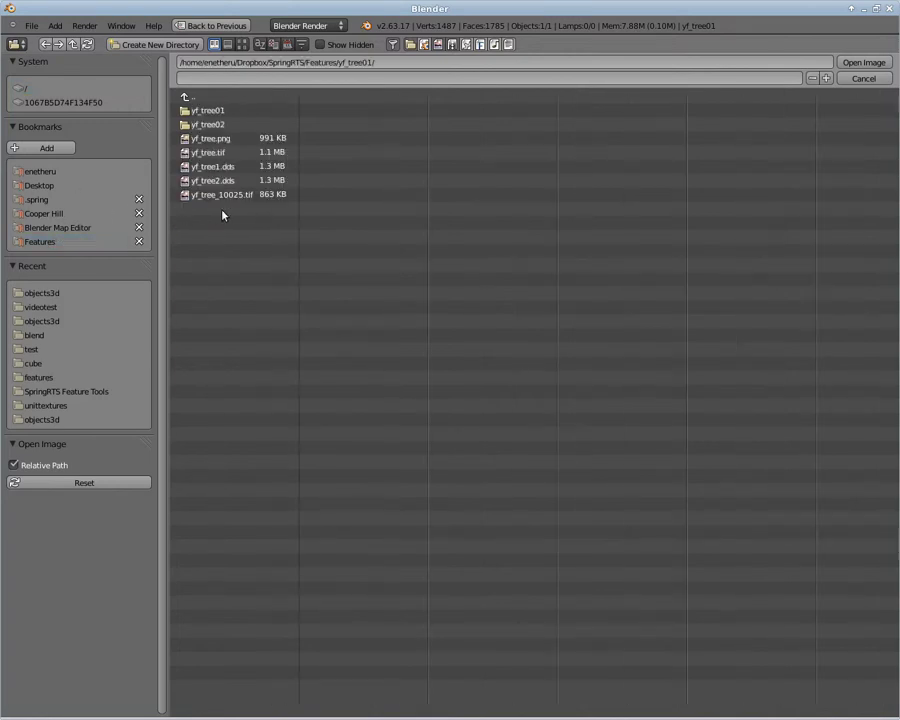
{"action": "left_click", "coordinate": [240, 139]}
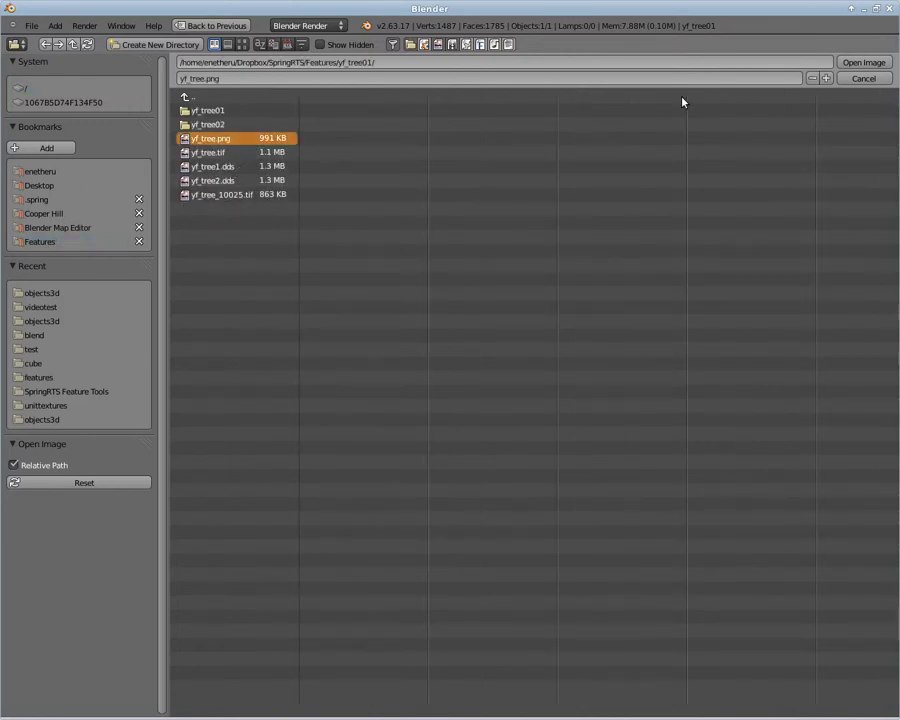
{"action": "left_click", "coordinate": [864, 62]}
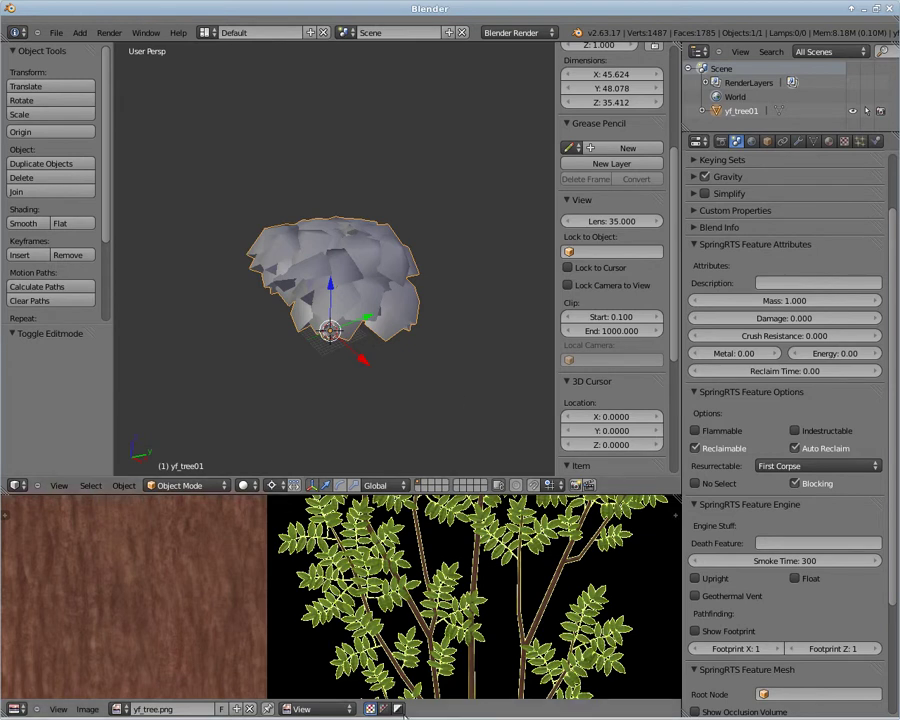
Adjust the texture's alpha display and enter Edit Mode to show the tree's UVs.
{"action": "left_click", "coordinate": [384, 709]}
{"action": "left_click", "coordinate": [371, 710]}
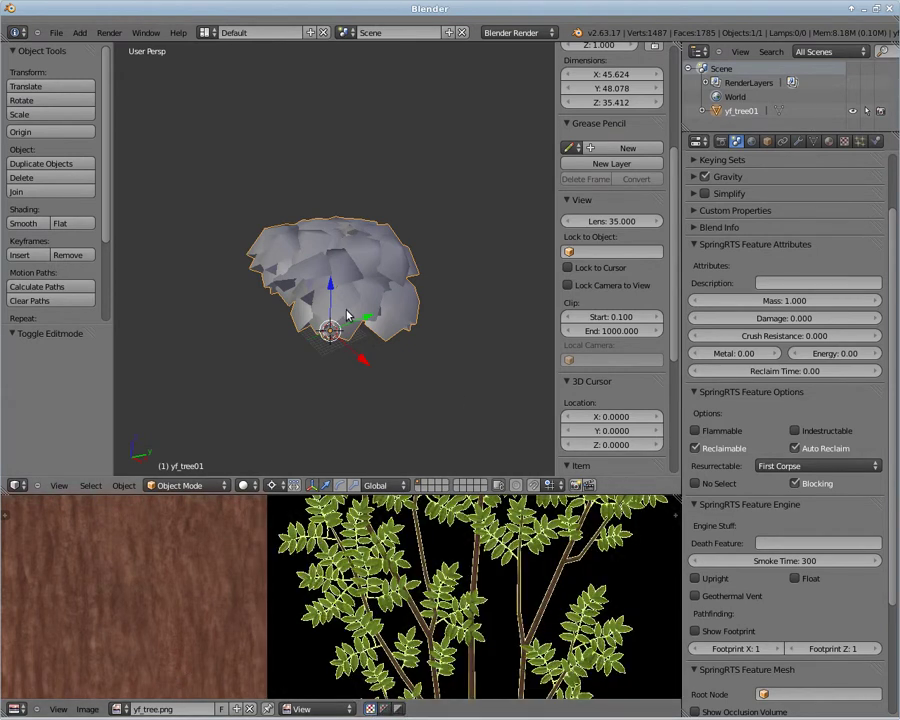
{"action": "key", "text": "Tab"}
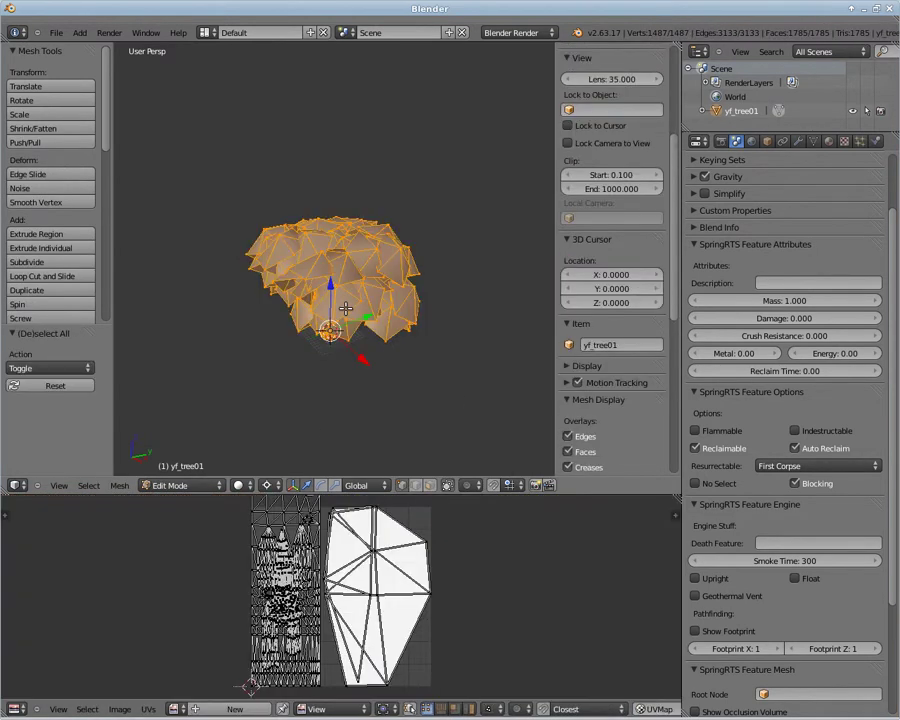
Assign yf_tree.png to the tree's UVs and view the tree with Texture shading.
{"action": "left_click", "coordinate": [175, 709]}
{"action": "left_click", "coordinate": [205, 560]}
{"action": "key", "text": "Tab"}
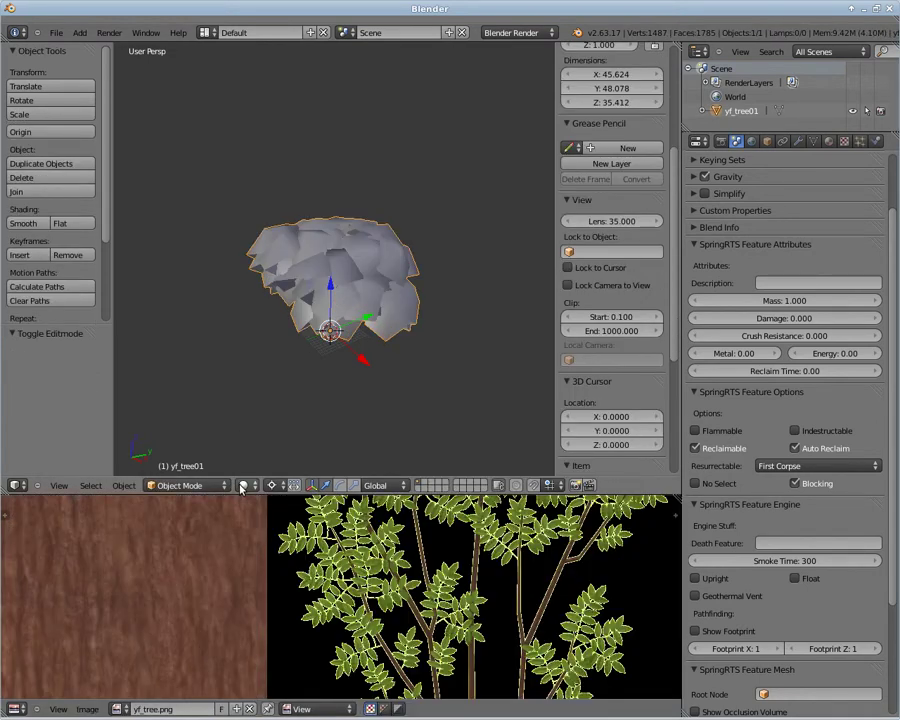
{"action": "left_click", "coordinate": [243, 485]}
{"action": "left_click", "coordinate": [262, 425]}
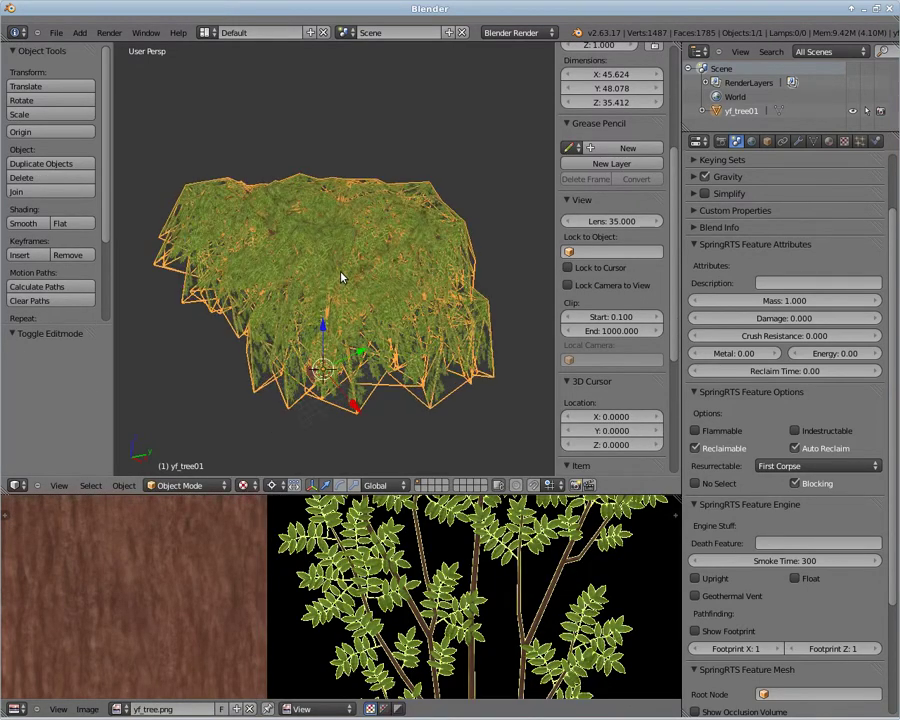
{"action": "mouse_move", "coordinate": [240, 190]}
{"action": "middle_mouse_down"}
{"action": "mouse_move", "coordinate": [270, 355]}
{"action": "mouse_move", "coordinate": [447, 398]}
{"action": "middle_mouse_up"}
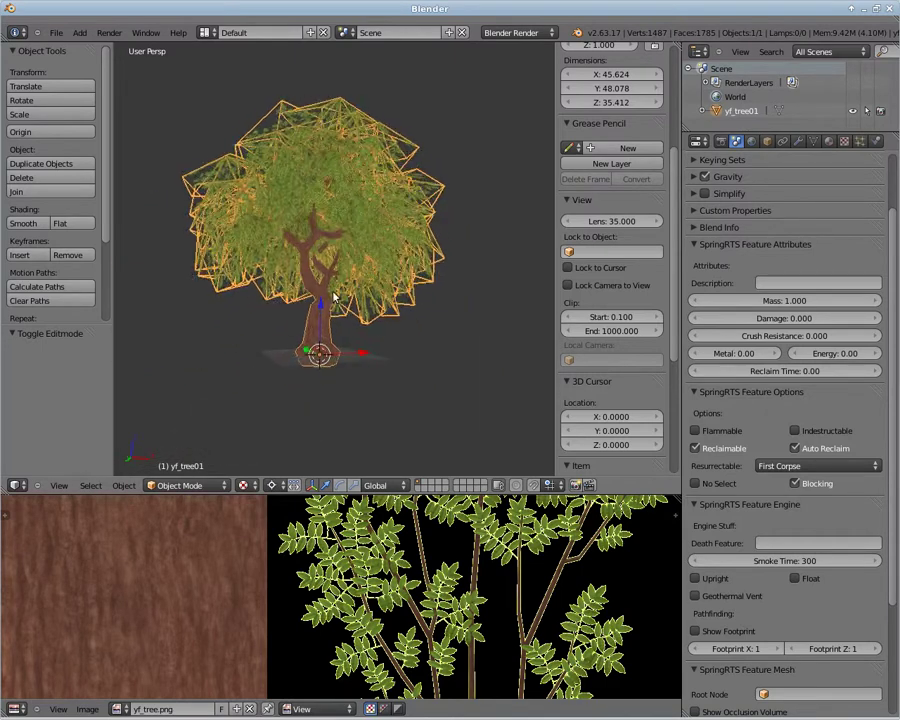
Show the footprint and move the tree horizontally onto it (-8.878 X, 7.313 Y).
{"action": "scroll", "coordinate": [773, 622], "scroll_direction": "down", "scroll_amount": 5}
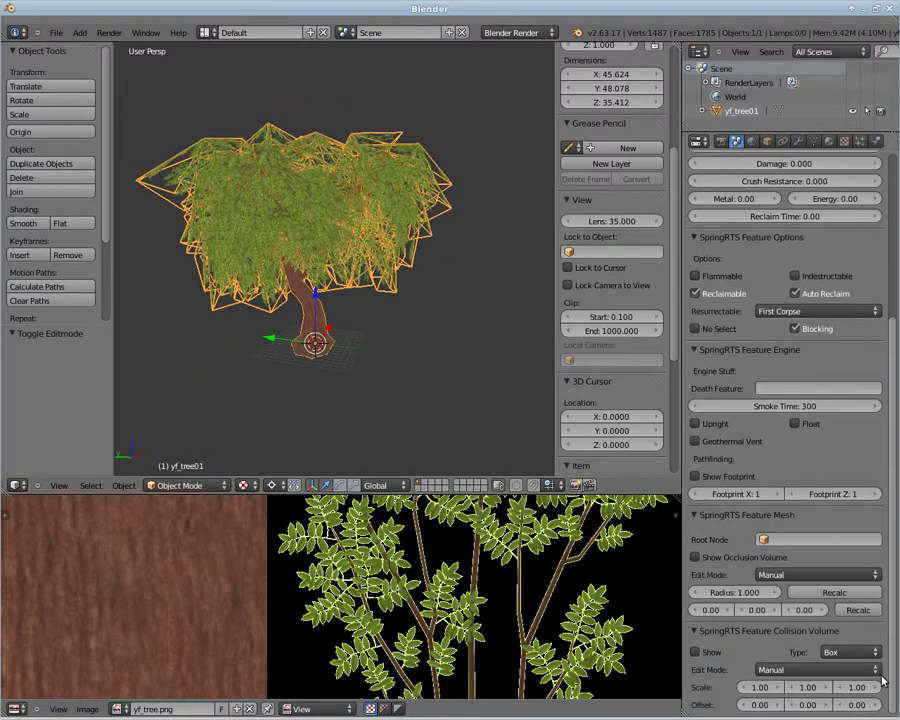
{"action": "left_click", "coordinate": [695, 476]}
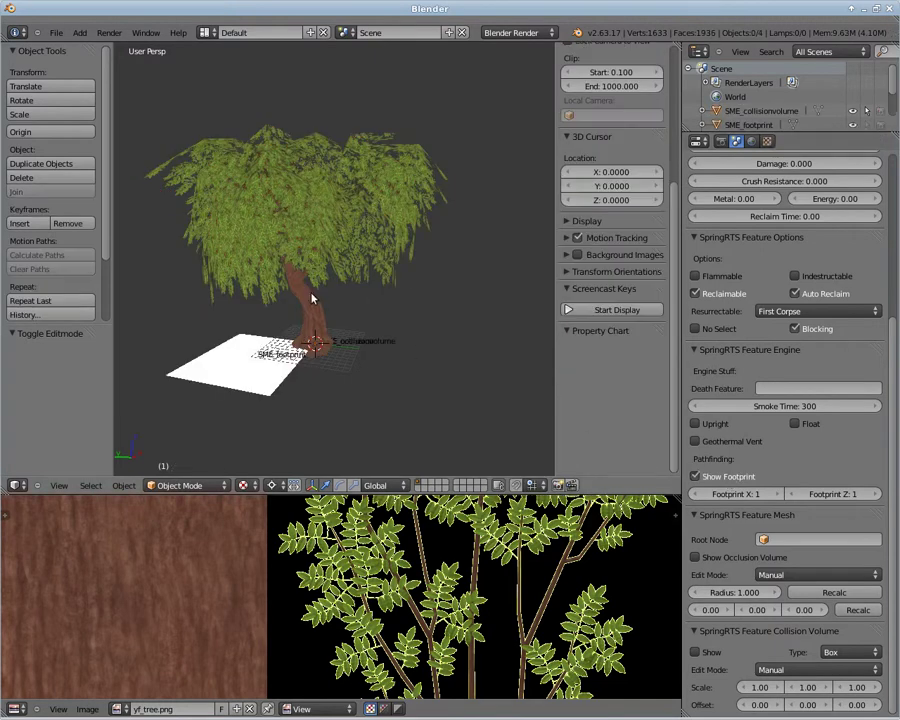
{"action": "right_click", "coordinate": [310, 313]}
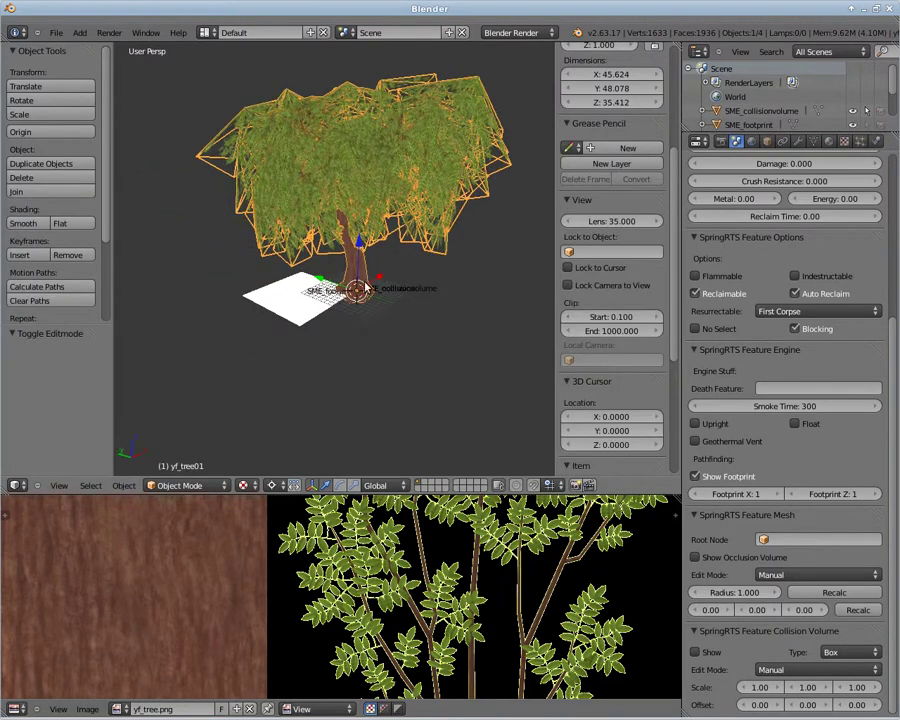
{"action": "scroll", "coordinate": [332, 283], "scroll_direction": "up", "scroll_amount": 2}
{"action": "scroll", "coordinate": [331, 283], "scroll_direction": "up", "scroll_amount": 2}
{"action": "key", "text": "g"}
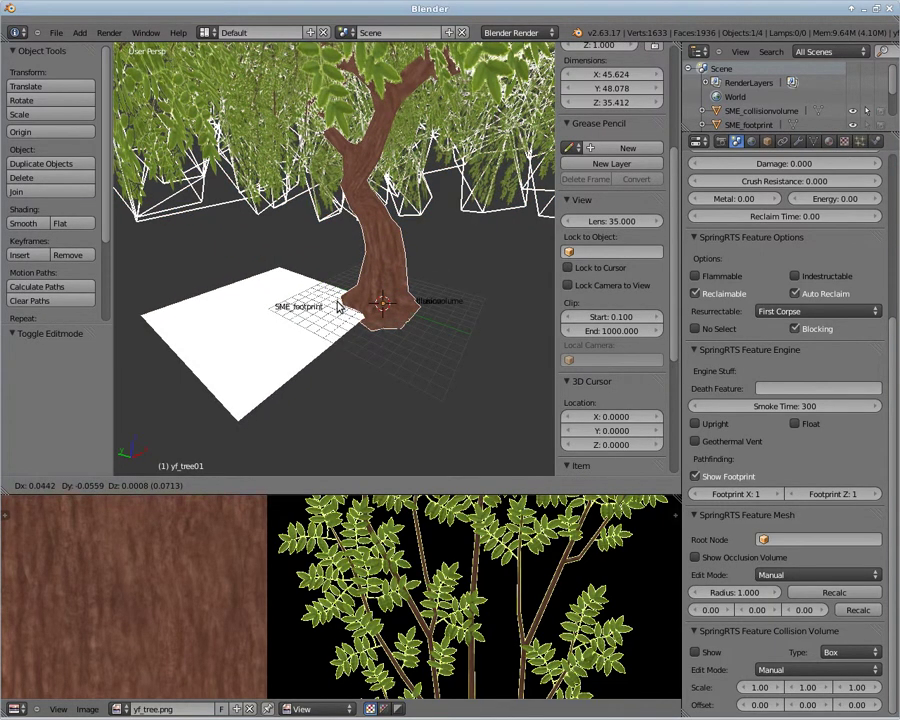
{"action": "key", "text": "shift+z"}
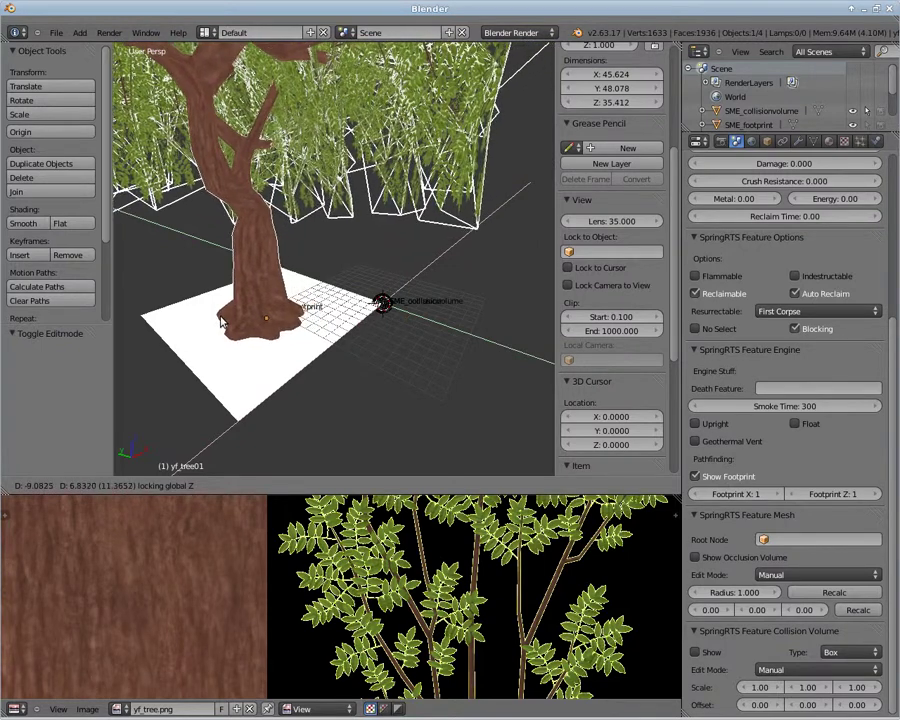
{"action": "left_click", "coordinate": [220, 318]}
Turn on the occlusion volume display.
{"action": "scroll", "coordinate": [220, 318], "scroll_direction": "down", "scroll_amount": 3}
{"action": "scroll", "coordinate": [220, 318], "scroll_direction": "down", "scroll_amount": 3}
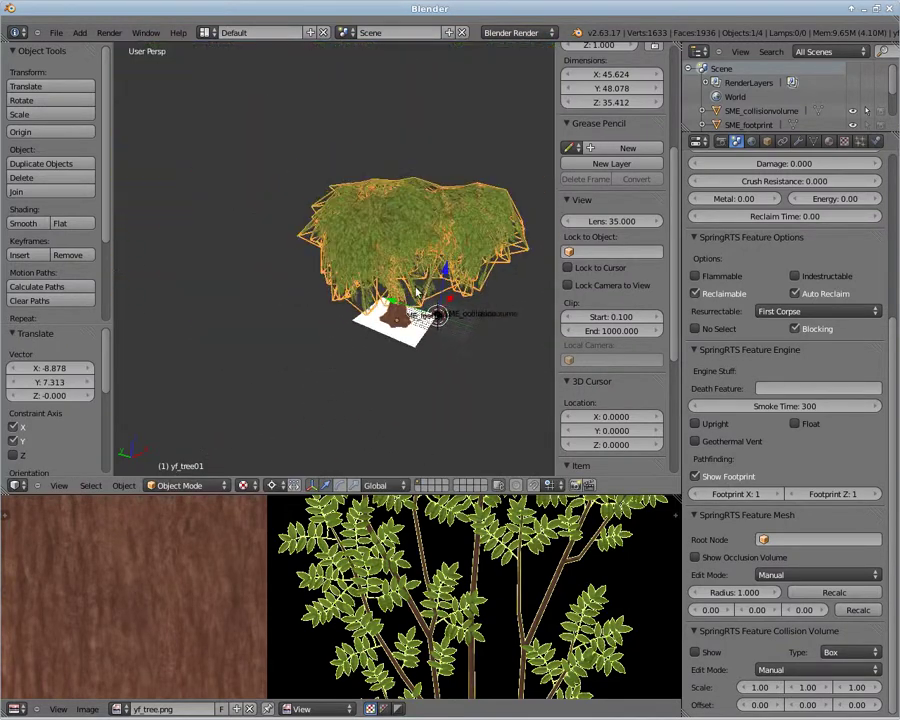
{"action": "left_click", "coordinate": [749, 558]}
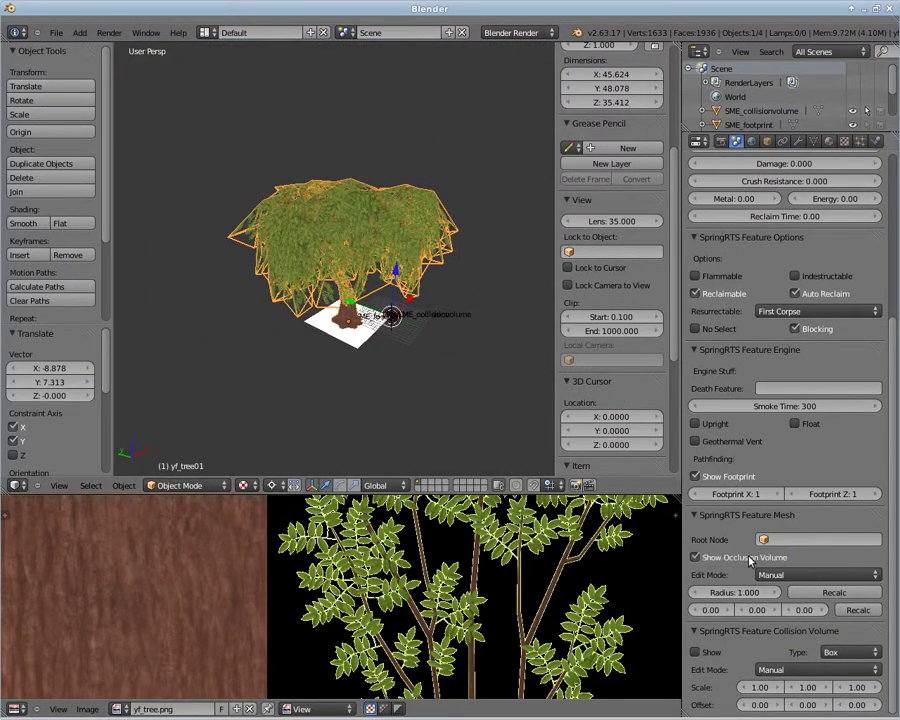
Set Root Node to yf_tree01 and recalculate the sphere: radius 13.085, offset -8.88, 16.30, -9.99.
{"action": "left_click", "coordinate": [858, 612]}
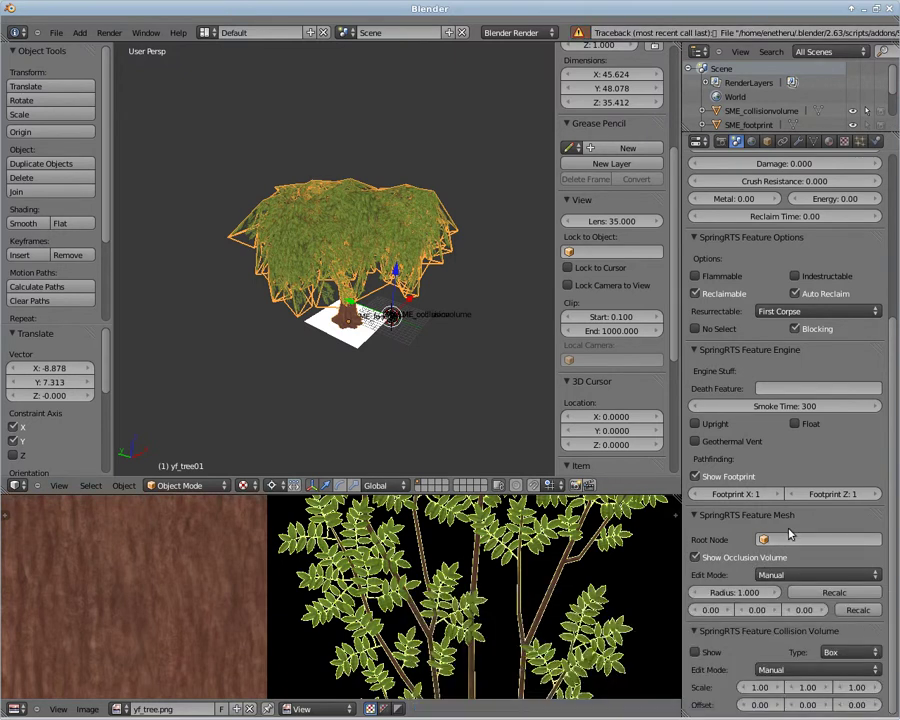
{"action": "left_click", "coordinate": [795, 541]}
{"action": "left_click", "coordinate": [773, 602]}
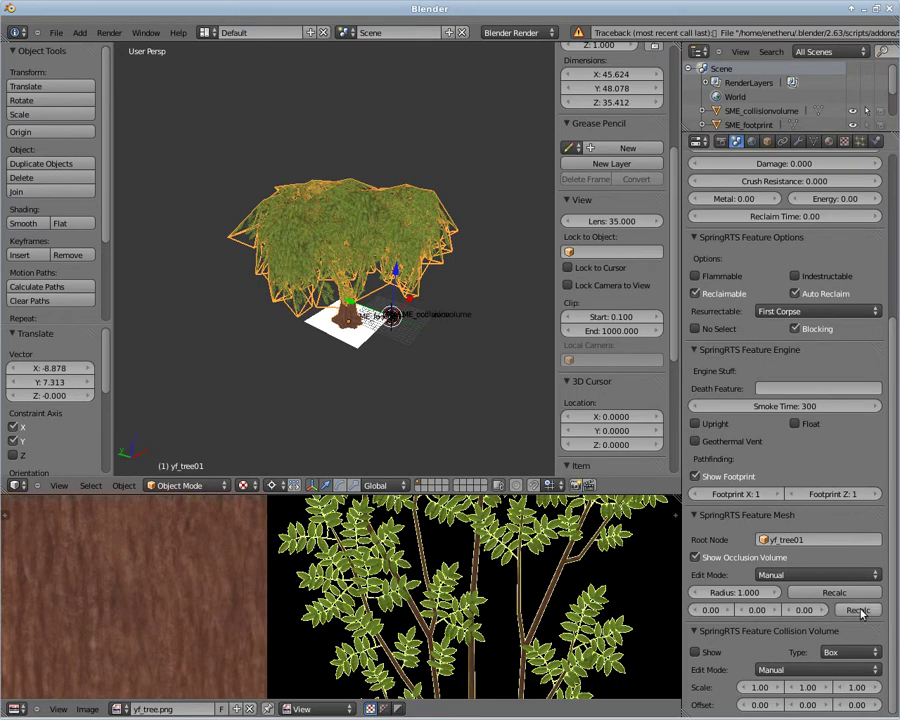
{"action": "left_click", "coordinate": [858, 611]}
{"action": "left_click", "coordinate": [846, 593]}
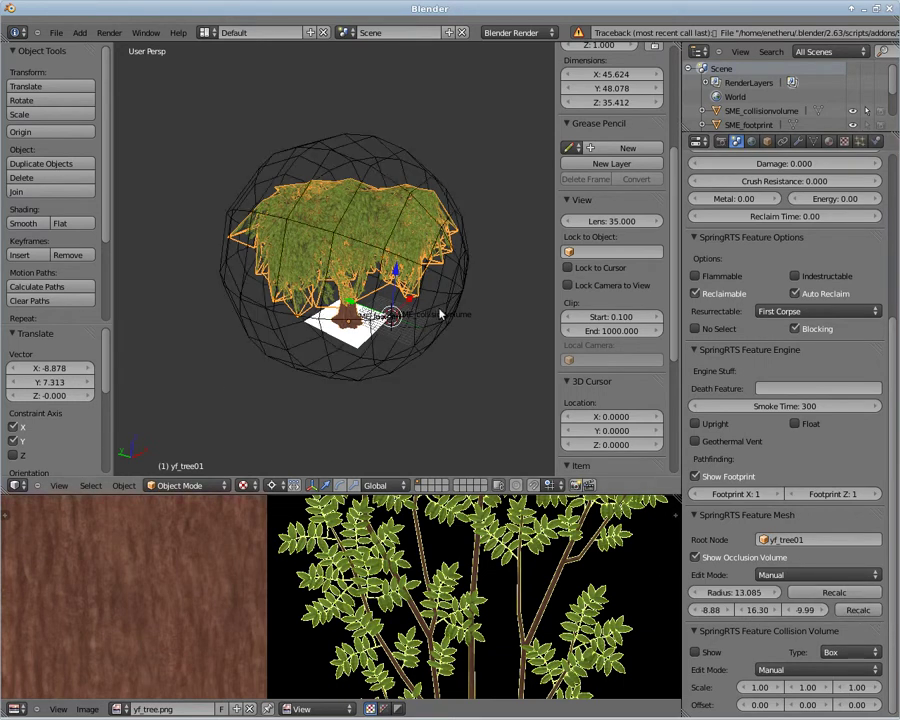
{"action": "mouse_move", "coordinate": [380, 300]}
{"action": "middle_mouse_down"}
{"action": "mouse_move", "coordinate": [368, 206]}
{"action": "mouse_move", "coordinate": [321, 240]}
{"action": "mouse_move", "coordinate": [382, 225]}
{"action": "mouse_move", "coordinate": [444, 261]}
{"action": "mouse_move", "coordinate": [397, 289]}
{"action": "middle_mouse_up"}
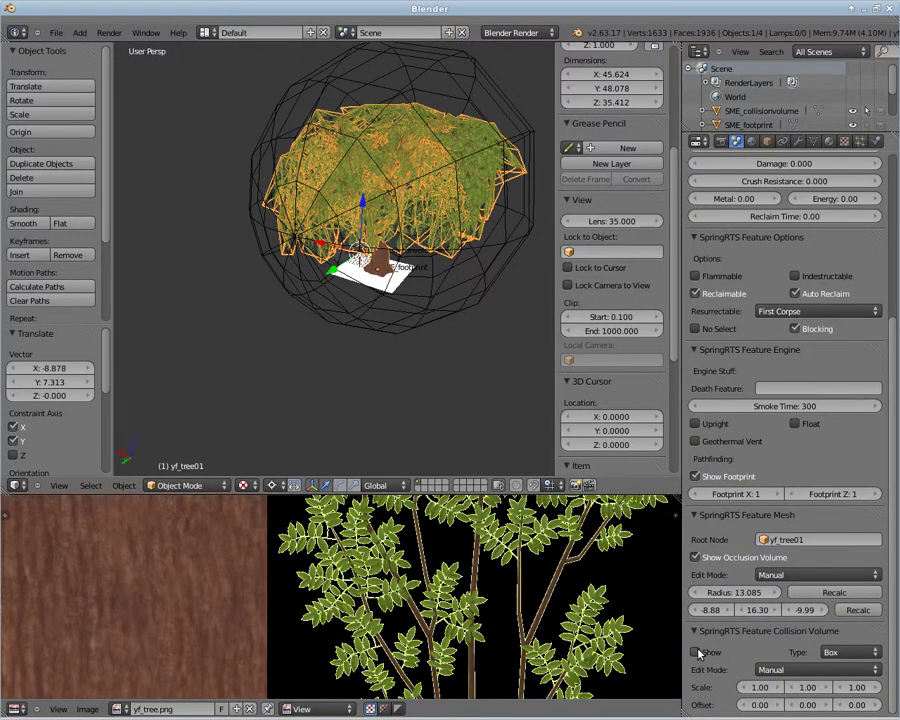
Show the collision volume, set its scale to 40, and make it an Ellipsoid.
{"action": "left_click", "coordinate": [698, 653]}
{"action": "left_click", "coordinate": [767, 686]}
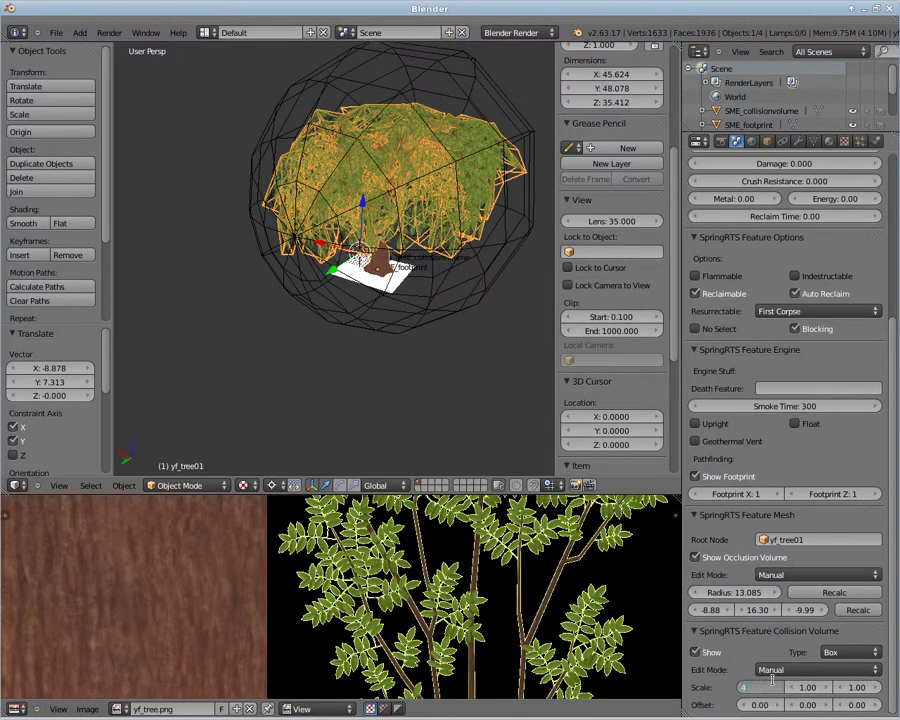
{"action": "type", "text": "0"}
{"action": "key", "text": "Tab"}
{"action": "type", "text": "40"}
{"action": "key", "text": "Tab"}
{"action": "type", "text": "40"}
{"action": "key", "text": "Return"}
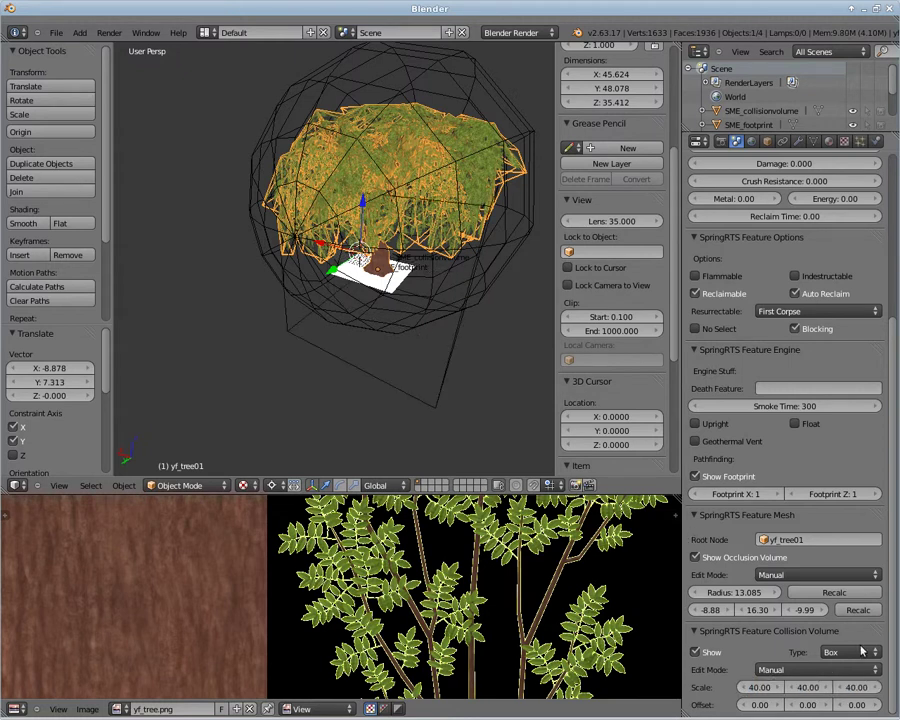
{"action": "left_click", "coordinate": [862, 651]}
{"action": "left_click", "coordinate": [826, 609]}
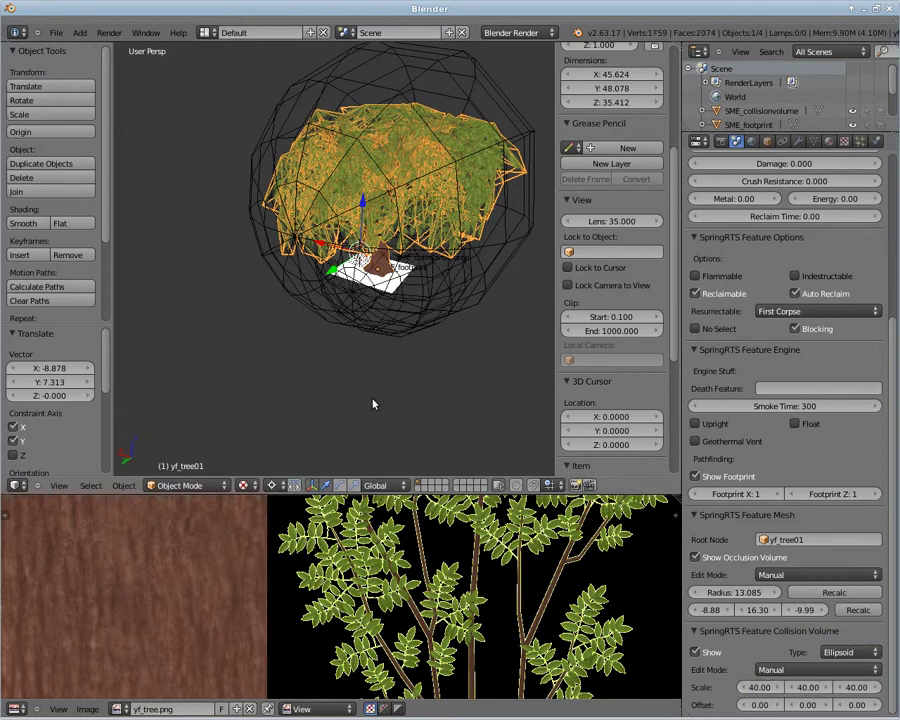
Switch the collision volume to Grab edit mode and raise it along Z.
{"action": "middle_click_drag", "start_coordinate": [372, 404], "coordinate": [426, 311]}
{"action": "scroll", "coordinate": [426, 311], "scroll_direction": "down", "scroll_amount": 3}
{"action": "scroll", "coordinate": [426, 311], "scroll_direction": "up", "scroll_amount": 4}
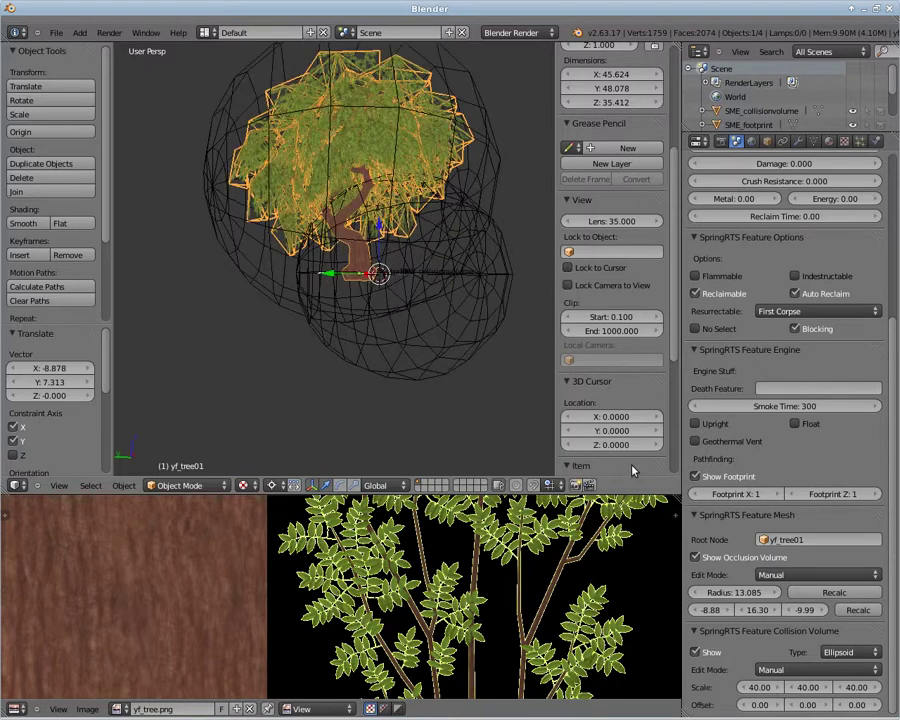
{"action": "left_click", "coordinate": [818, 669]}
{"action": "left_click", "coordinate": [812, 694]}
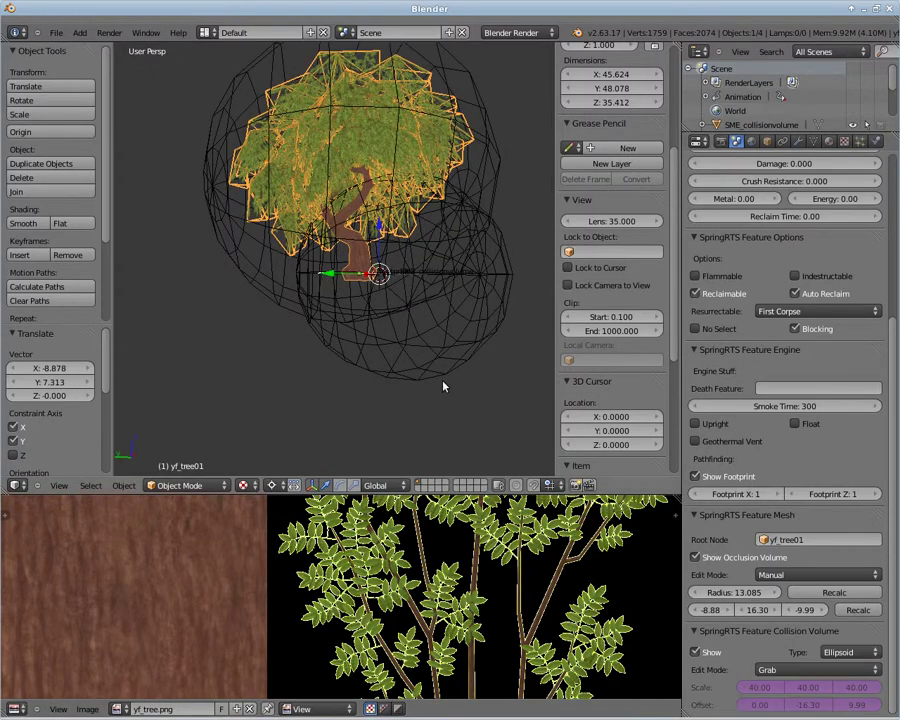
{"action": "key", "text": "z"}
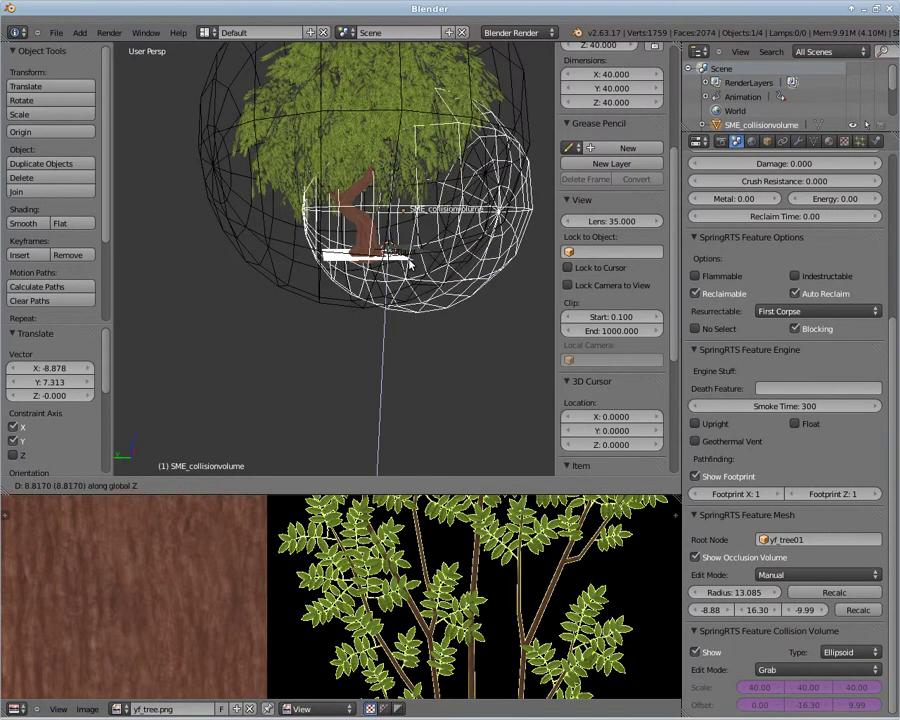
{"action": "left_click", "coordinate": [412, 161]}
In top view, move the collision volume along Y to centre it over the canopy.
{"action": "mouse_move", "coordinate": [412, 161]}
{"action": "middle_mouse_down"}
{"action": "mouse_move", "coordinate": [420, 209]}
{"action": "mouse_move", "coordinate": [403, 224]}
{"action": "middle_mouse_up"}
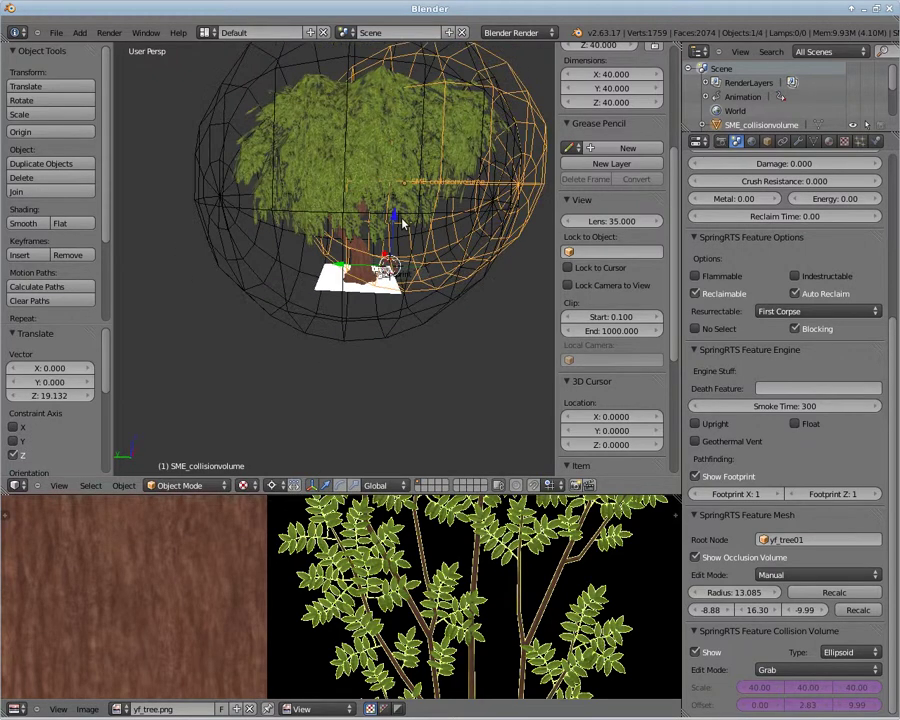
{"action": "scroll", "coordinate": [403, 224], "scroll_direction": "up", "scroll_amount": 3}
{"action": "key", "text": "KP_7"}
{"action": "scroll", "coordinate": [378, 281], "scroll_direction": "down", "scroll_amount": 3}
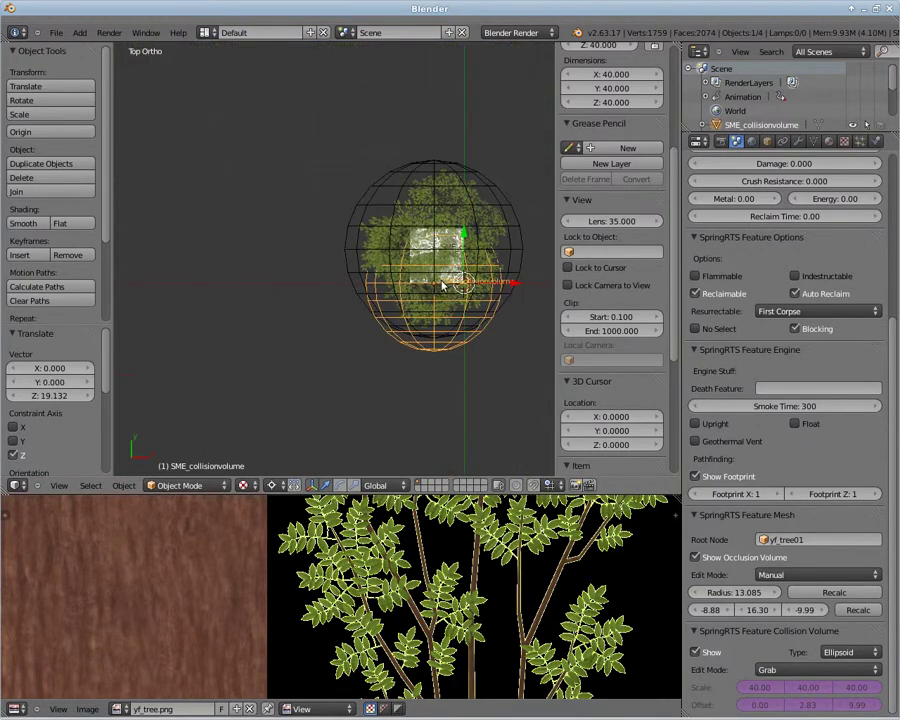
{"action": "middle_click_drag", "start_coordinate": [441, 285], "coordinate": [350, 282], "text": "shift"}
{"action": "scroll", "coordinate": [350, 282], "scroll_direction": "up", "scroll_amount": 3}
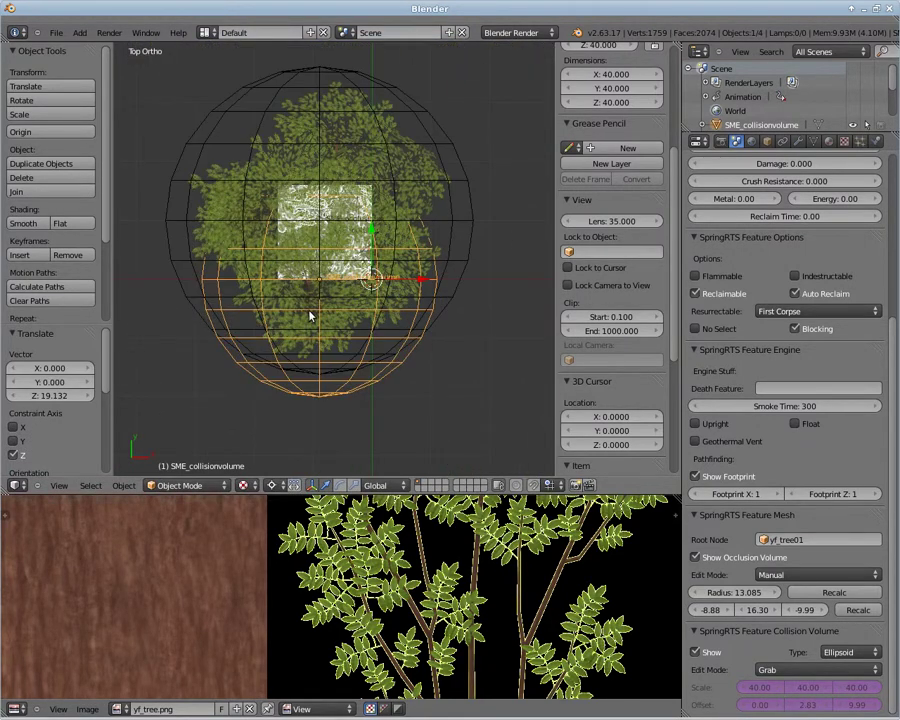
{"action": "key", "text": "g"}
{"action": "key", "text": "y"}
{"action": "left_click", "coordinate": [303, 255]}
Shrink the collision volume by 0.894 to a scale of 35.76.
{"action": "mouse_move", "coordinate": [303, 255]}
{"action": "middle_mouse_down"}
{"action": "mouse_move", "coordinate": [342, 305]}
{"action": "mouse_move", "coordinate": [271, 201]}
{"action": "mouse_move", "coordinate": [407, 210]}
{"action": "mouse_move", "coordinate": [470, 275]}
{"action": "mouse_move", "coordinate": [340, 243]}
{"action": "middle_mouse_up"}
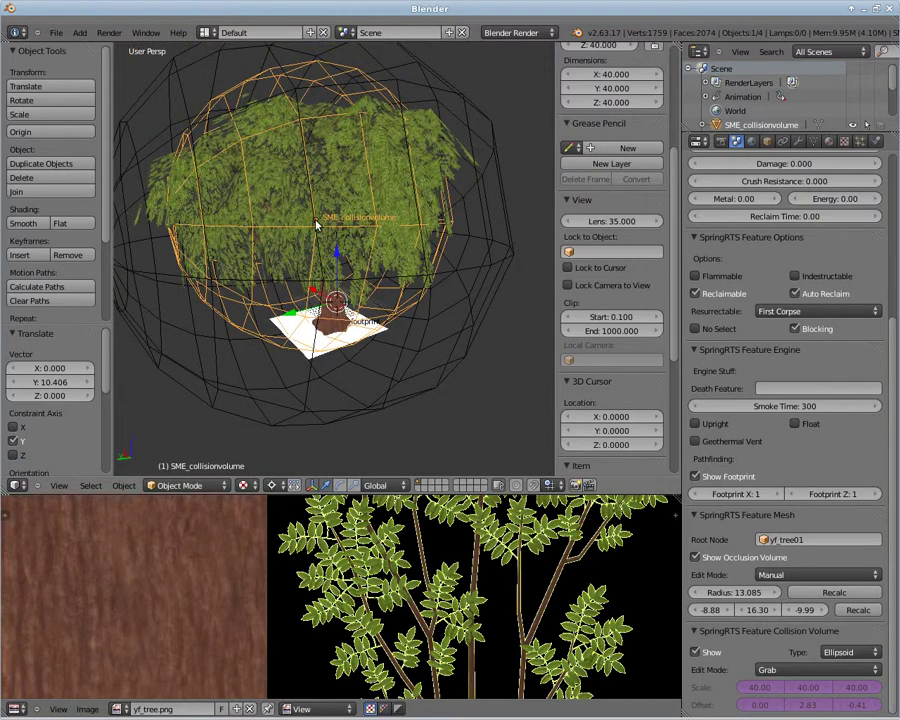
{"action": "scroll", "coordinate": [438, 265], "scroll_direction": "down", "scroll_amount": 2}
{"action": "key", "text": "s"}
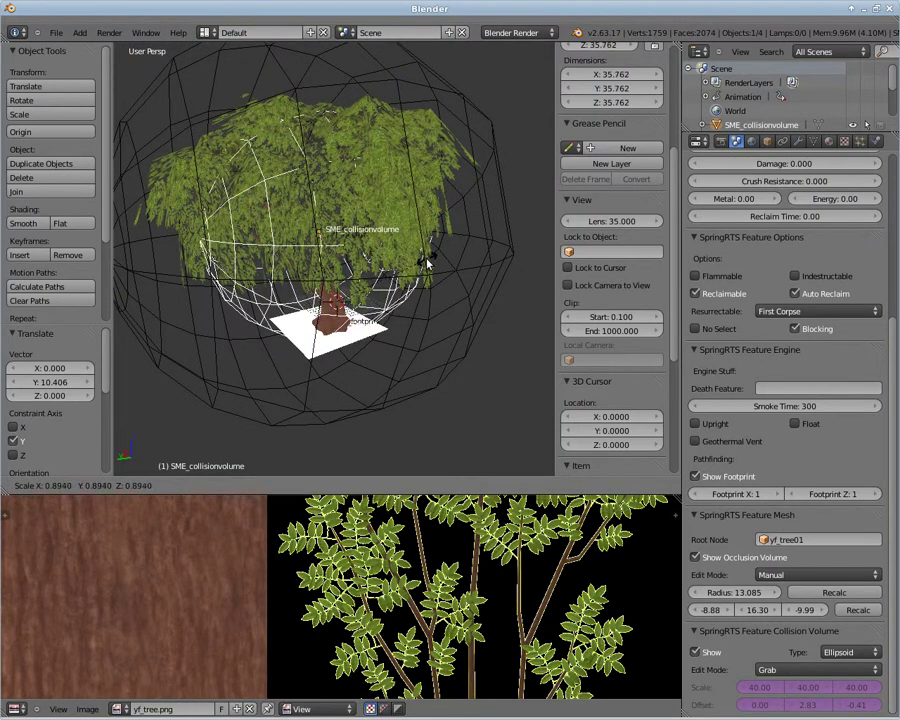
{"action": "left_click", "coordinate": [425, 261]}
{"action": "mouse_move", "coordinate": [425, 261]}
{"action": "middle_mouse_down"}
{"action": "mouse_move", "coordinate": [330, 240]}
{"action": "mouse_move", "coordinate": [293, 245]}
{"action": "mouse_move", "coordinate": [450, 293]}
{"action": "mouse_move", "coordinate": [359, 316]}
{"action": "mouse_move", "coordinate": [408, 287]}
{"action": "middle_mouse_up"}
{"action": "scroll", "coordinate": [380, 300], "scroll_direction": "down", "scroll_amount": 2}
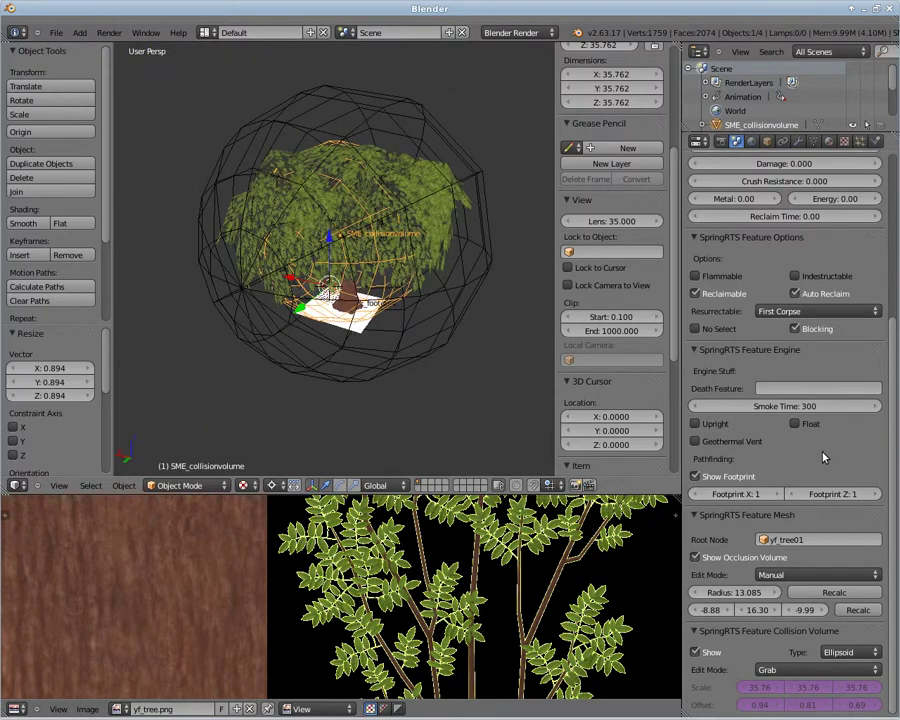
Enter mass, damage and crush resistance 50, metal 10, energy 250, reclaim time 50.
{"action": "scroll", "coordinate": [789, 322], "scroll_direction": "up", "scroll_amount": 5}
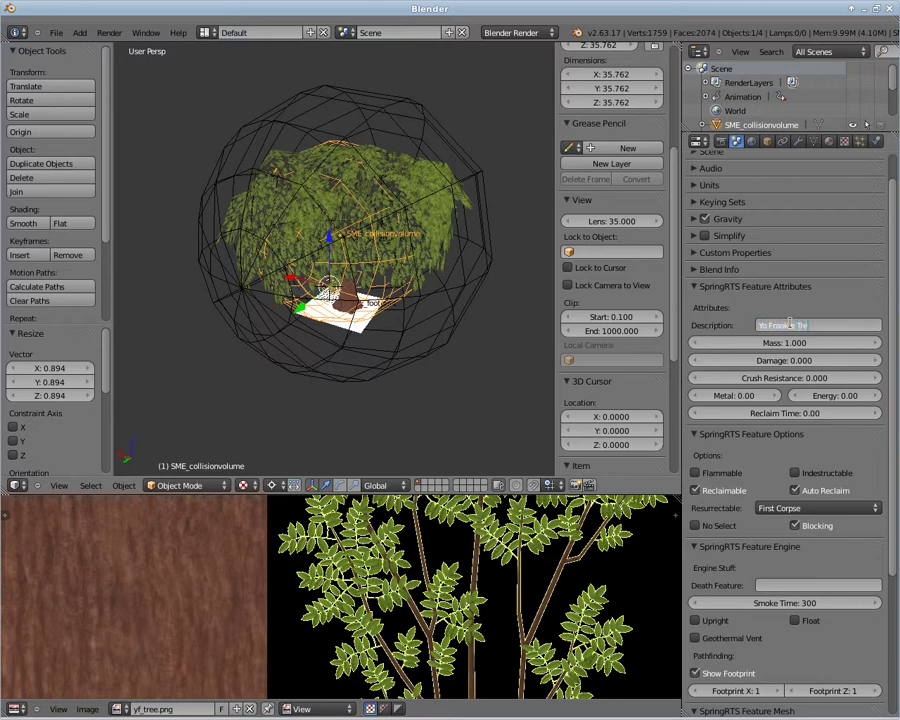
{"action": "key", "text": "Tab"}
{"action": "type", "text": "50"}
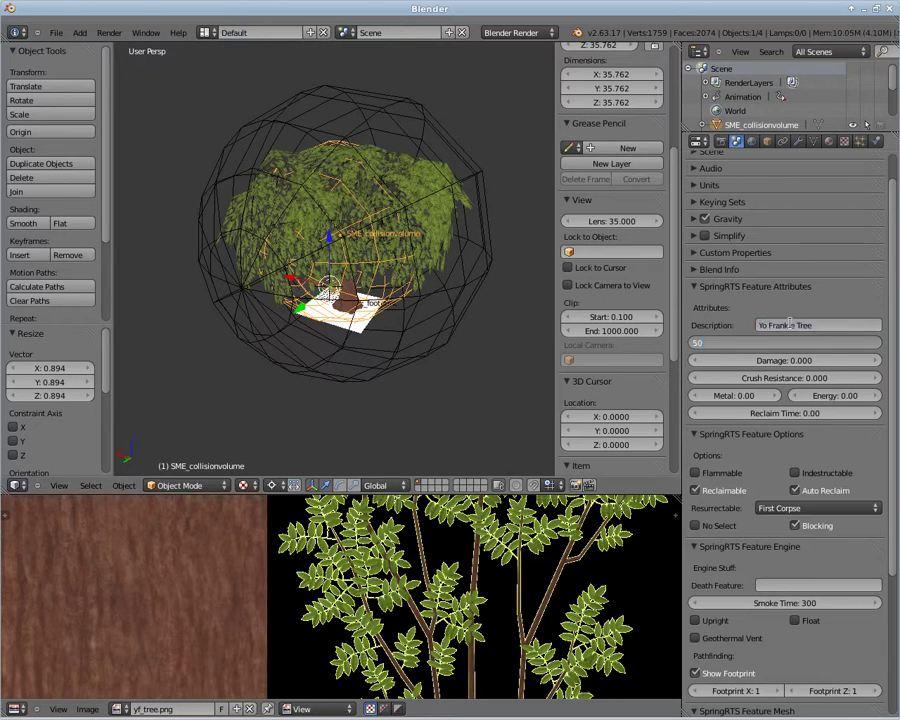
{"action": "key", "text": "Tab"}
{"action": "type", "text": "50"}
{"action": "key", "text": "Tab"}
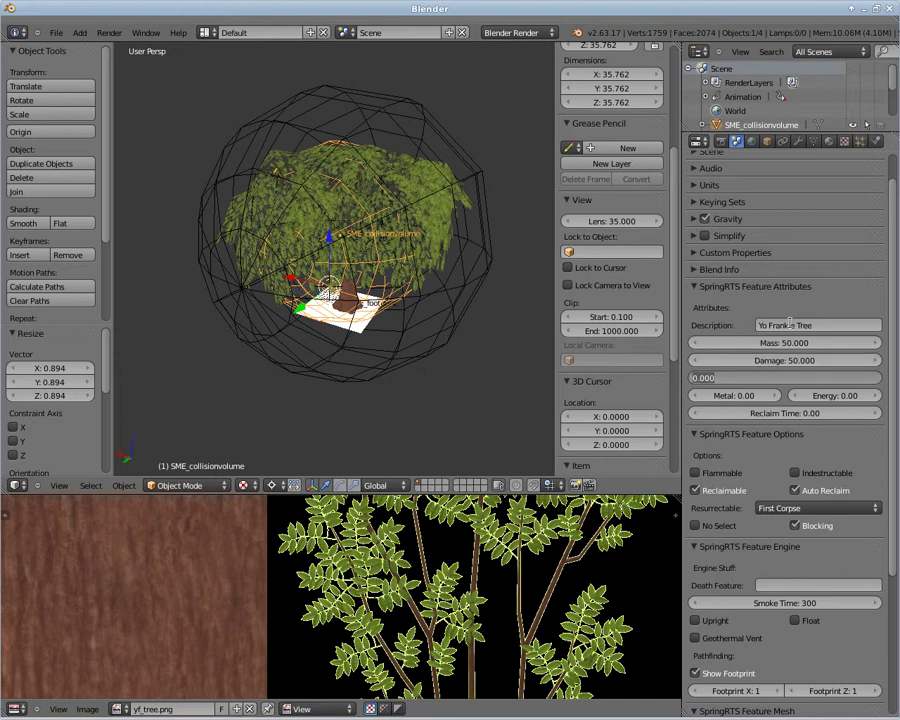
{"action": "key", "text": "Tab"}
{"action": "type", "text": "10"}
{"action": "key", "text": "Tab"}
{"action": "type", "text": "250"}
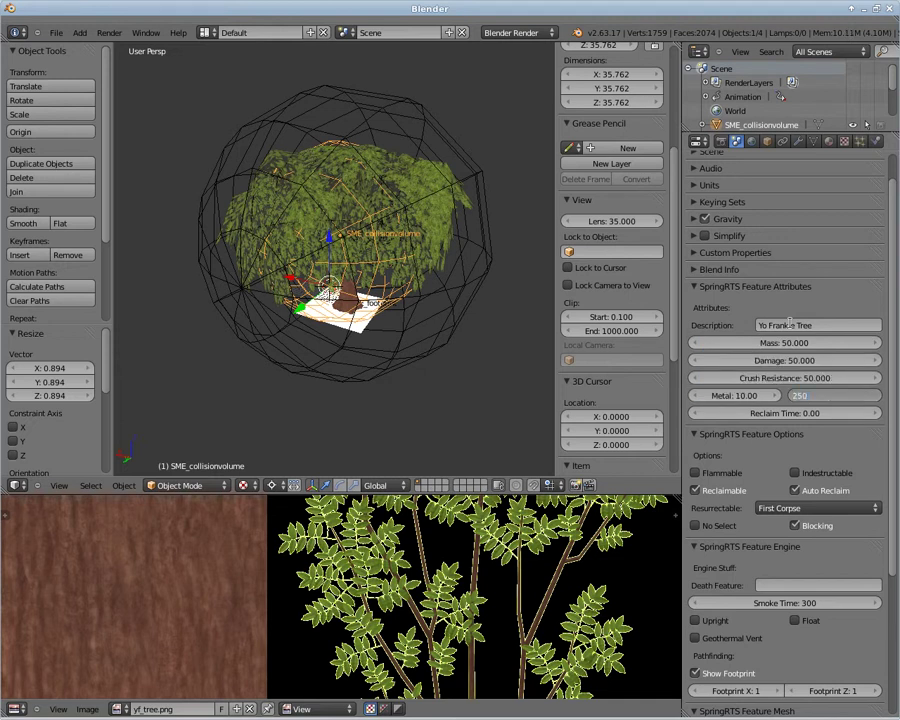
{"action": "key", "text": "Tab"}
{"action": "type", "text": "50"}
{"action": "key", "text": "Tab"}
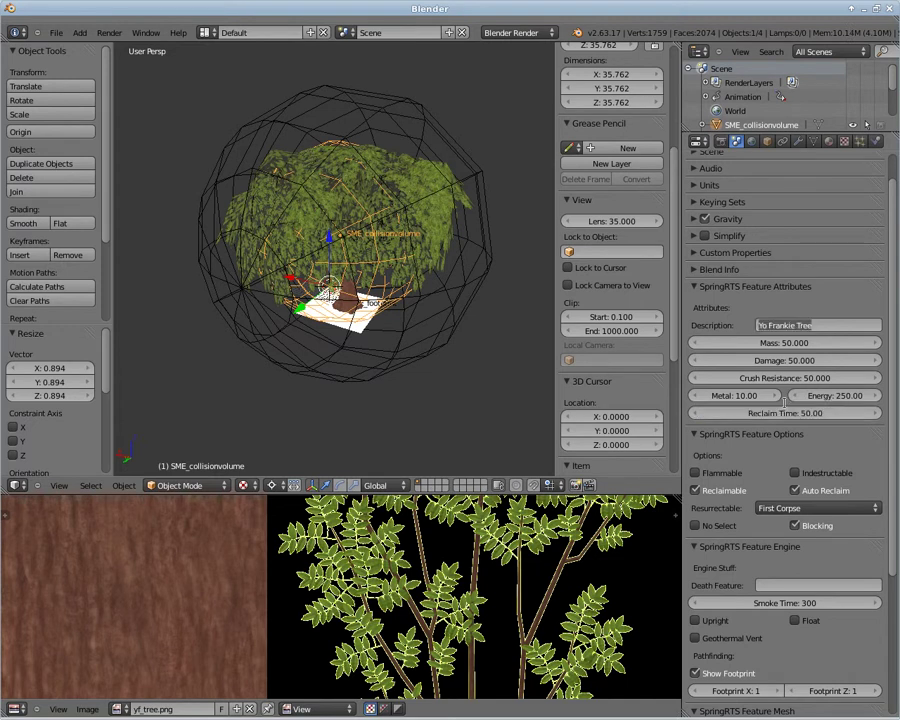
Mark the feature Flammable and set Resurrectable to No.
{"action": "left_click", "coordinate": [718, 477]}
{"action": "left_click", "coordinate": [865, 508]}
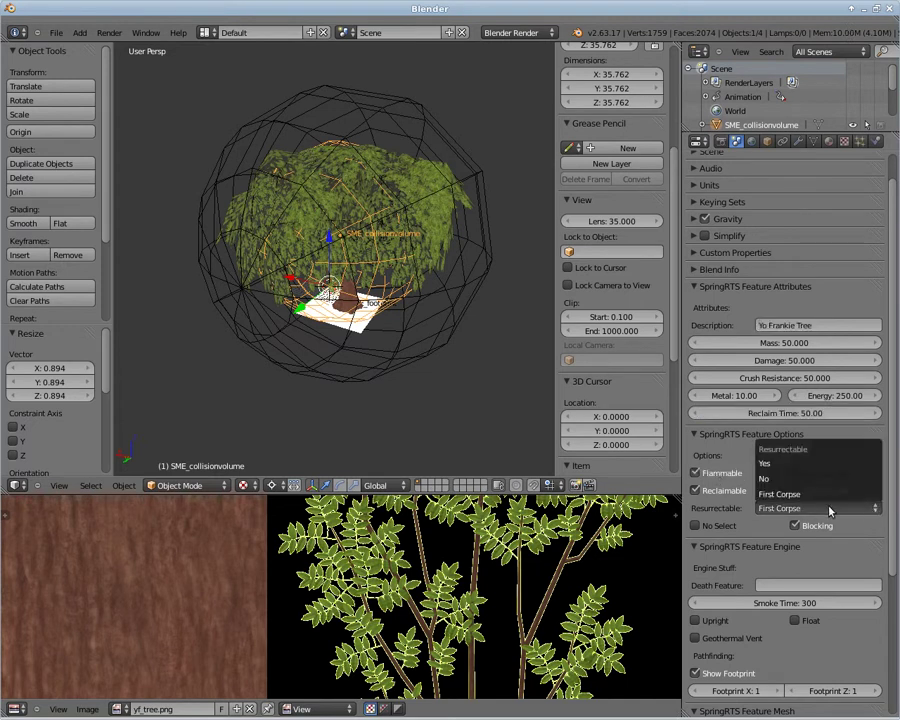
{"action": "left_click", "coordinate": [790, 461]}
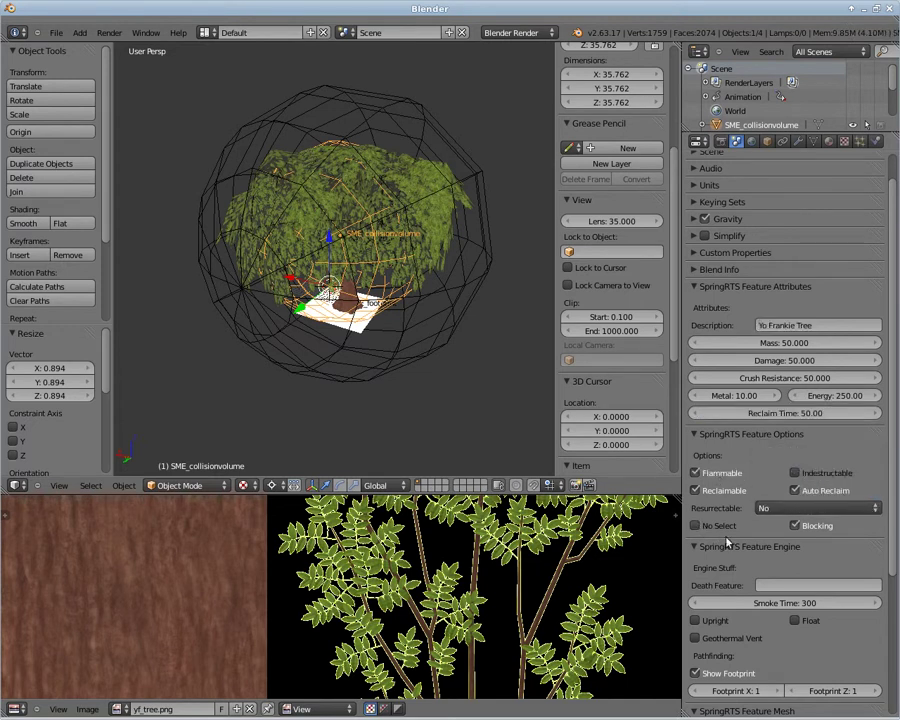
{"action": "scroll", "coordinate": [720, 490], "scroll_direction": "down", "scroll_amount": 4}
{"action": "scroll", "coordinate": [718, 487], "scroll_direction": "down", "scroll_amount": 1}
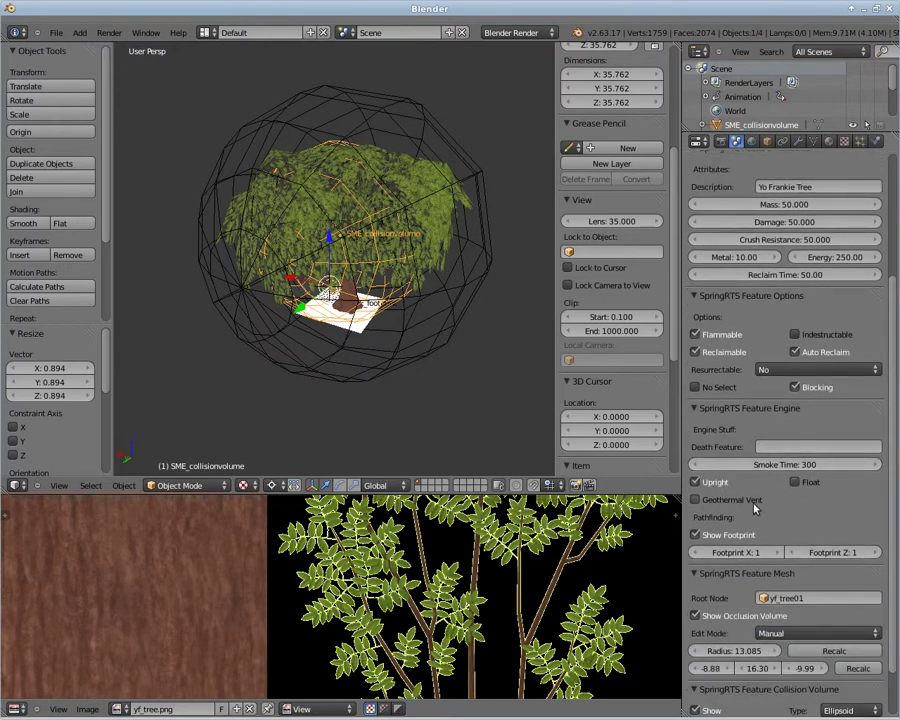
{"action": "scroll", "coordinate": [729, 535], "scroll_direction": "down", "scroll_amount": 2}
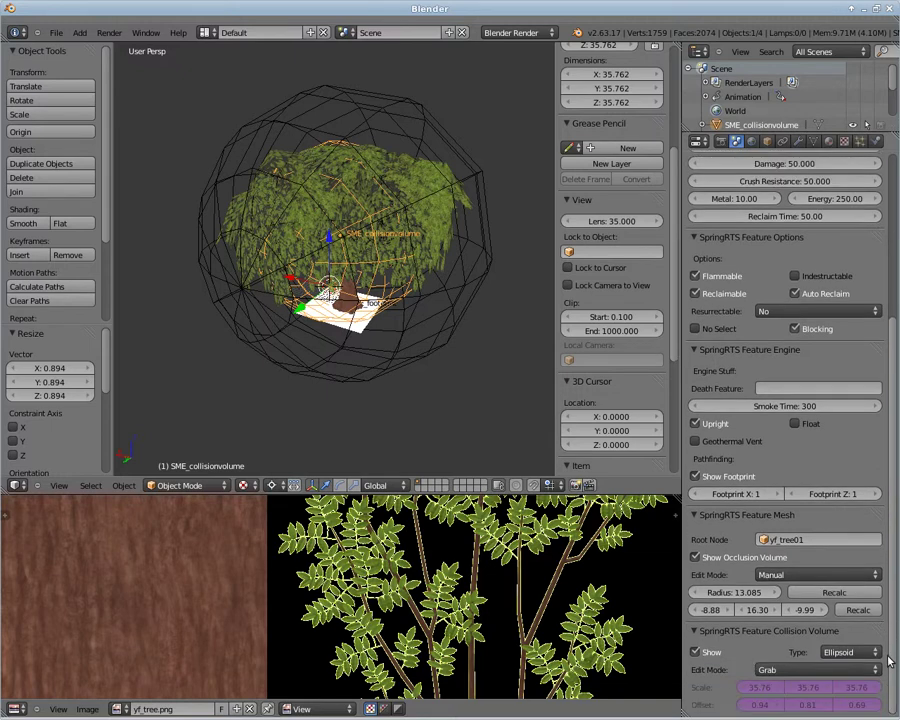
{"action": "scroll", "coordinate": [729, 535], "scroll_direction": "up", "scroll_amount": 8}
In Save As, create a new videotest folder under Features and enter it.
{"action": "left_click", "coordinate": [56, 32]}
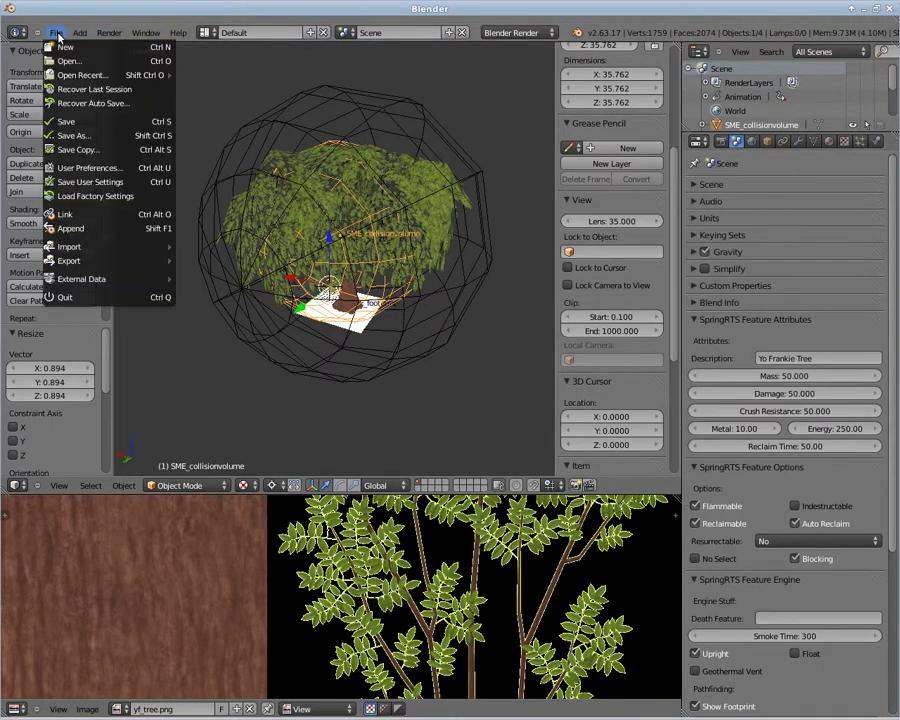
{"action": "left_click", "coordinate": [74, 135]}
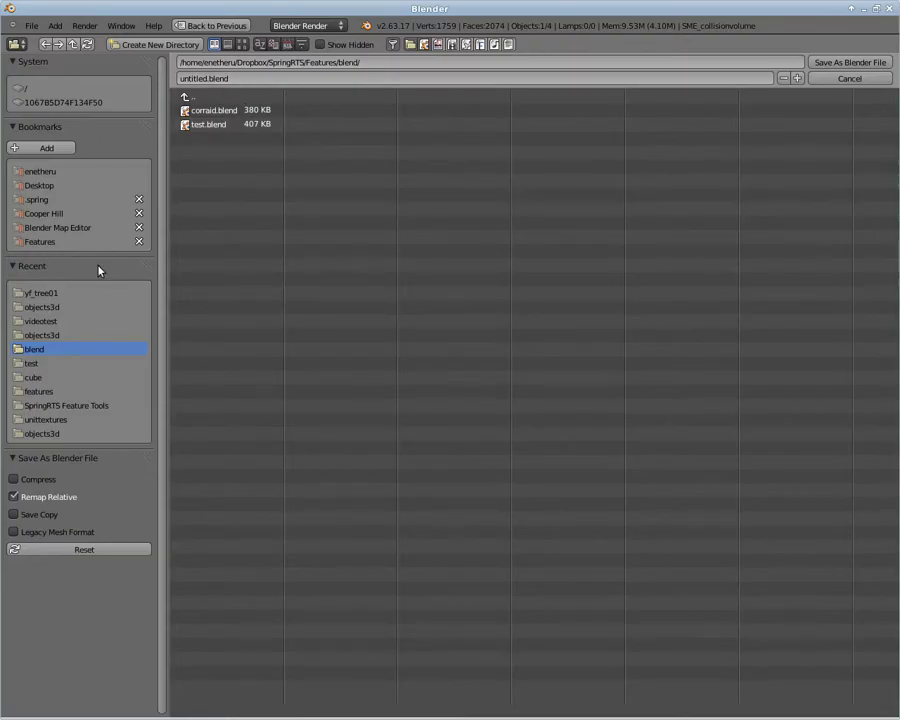
{"action": "left_click", "coordinate": [42, 243]}
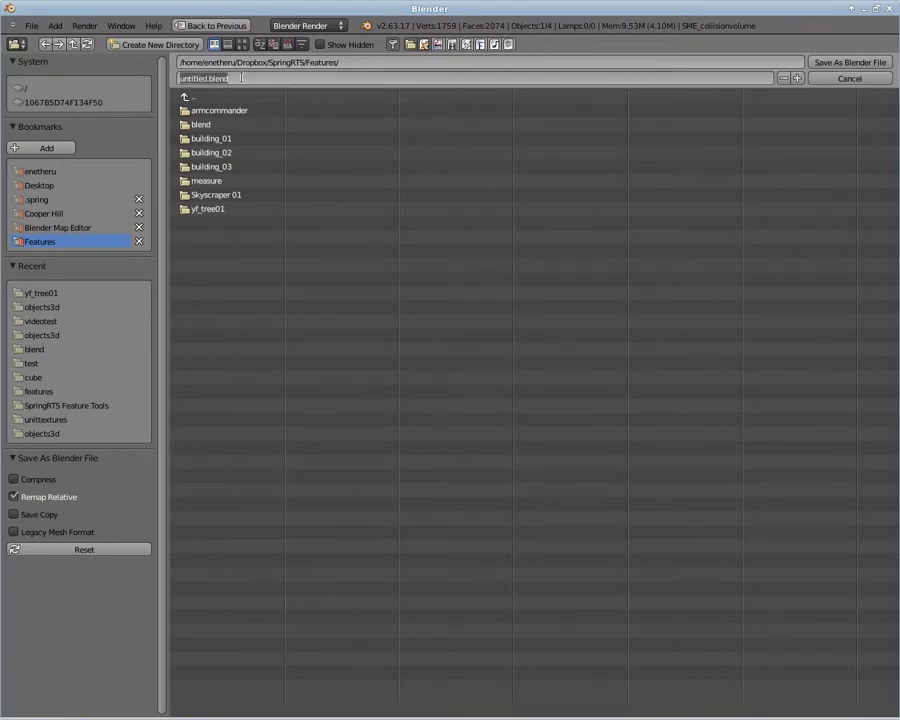
{"action": "left_click", "coordinate": [241, 78]}
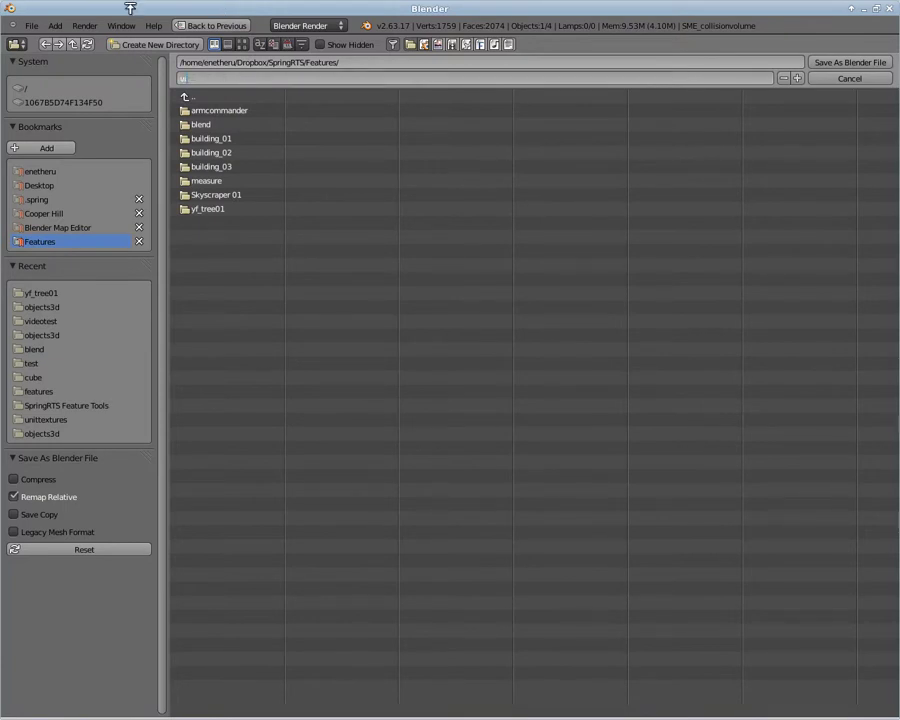
{"action": "left_click", "coordinate": [149, 47]}
{"action": "left_click", "coordinate": [120, 50]}
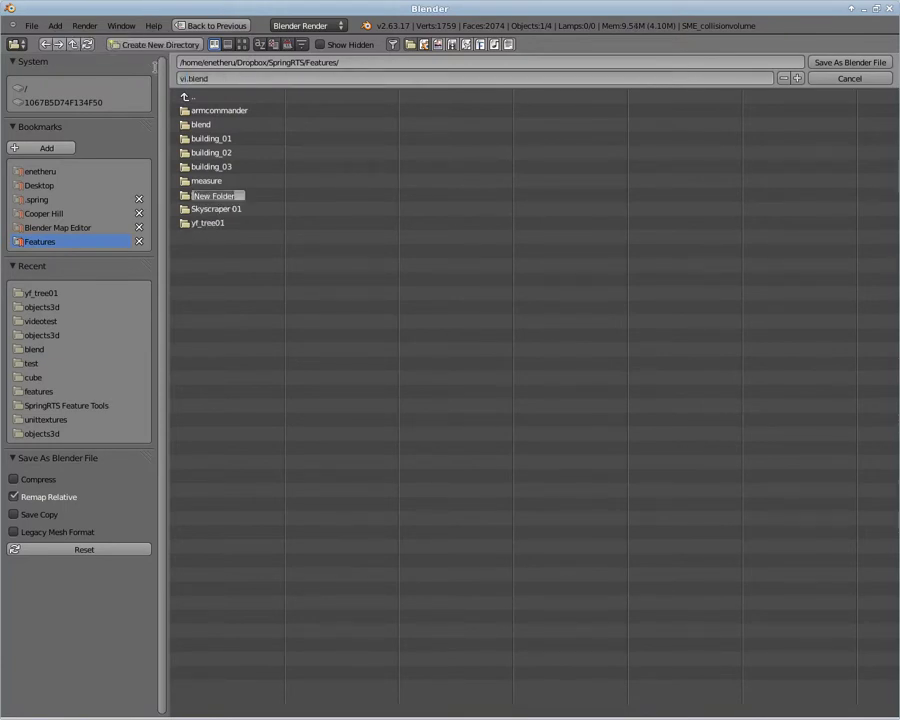
{"action": "type", "text": "videotest"}
{"action": "key", "text": "Return"}
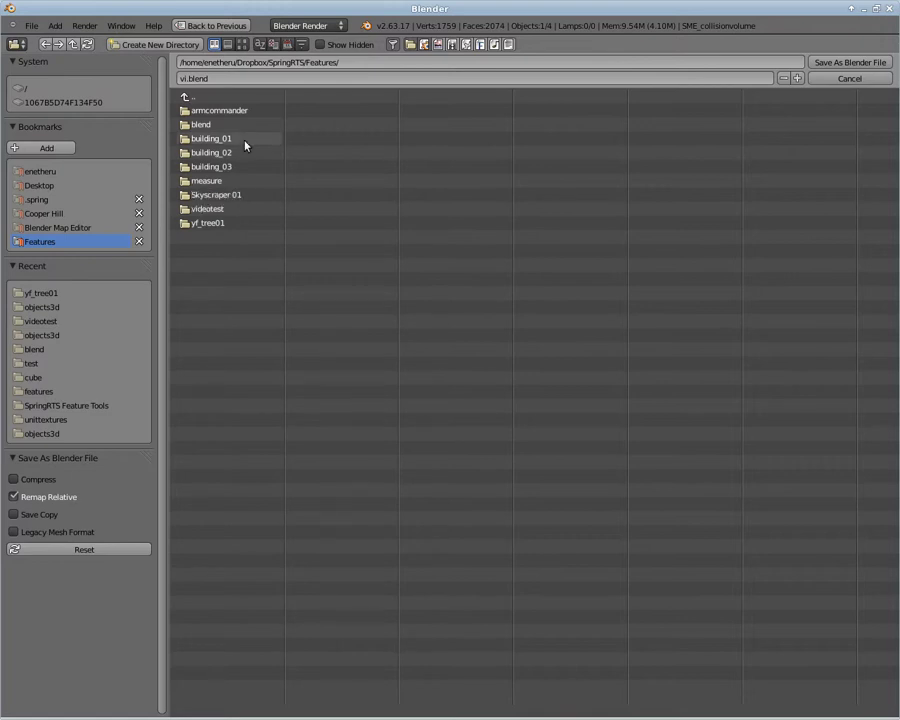
{"action": "left_click", "coordinate": [210, 211]}
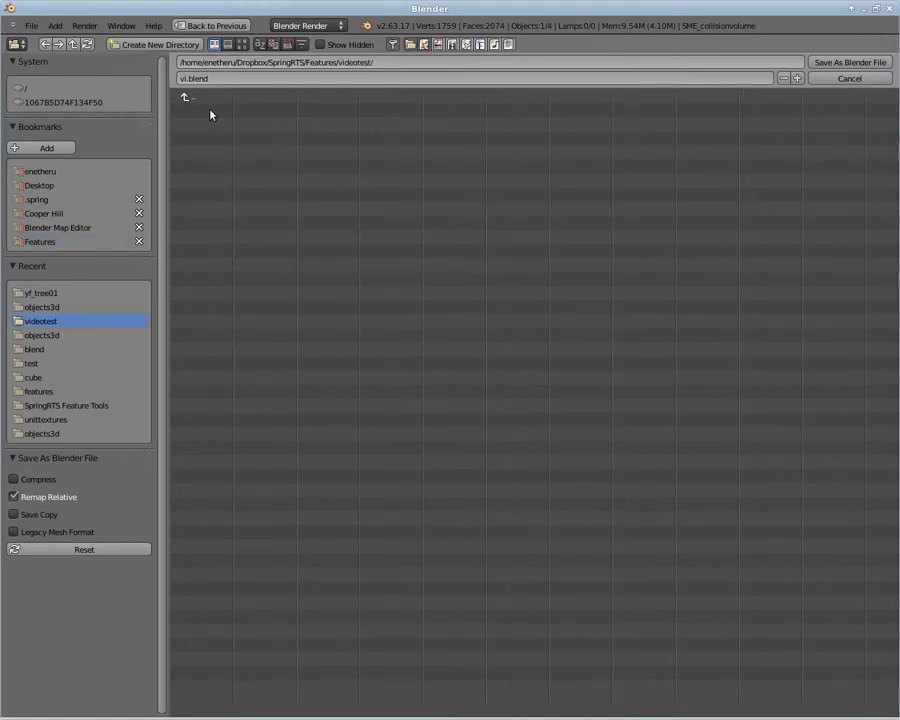
Save the scene there as videotest.blend.
{"action": "left_click", "coordinate": [212, 79]}
{"action": "type", "text": "test"}
{"action": "key", "text": "Return"}
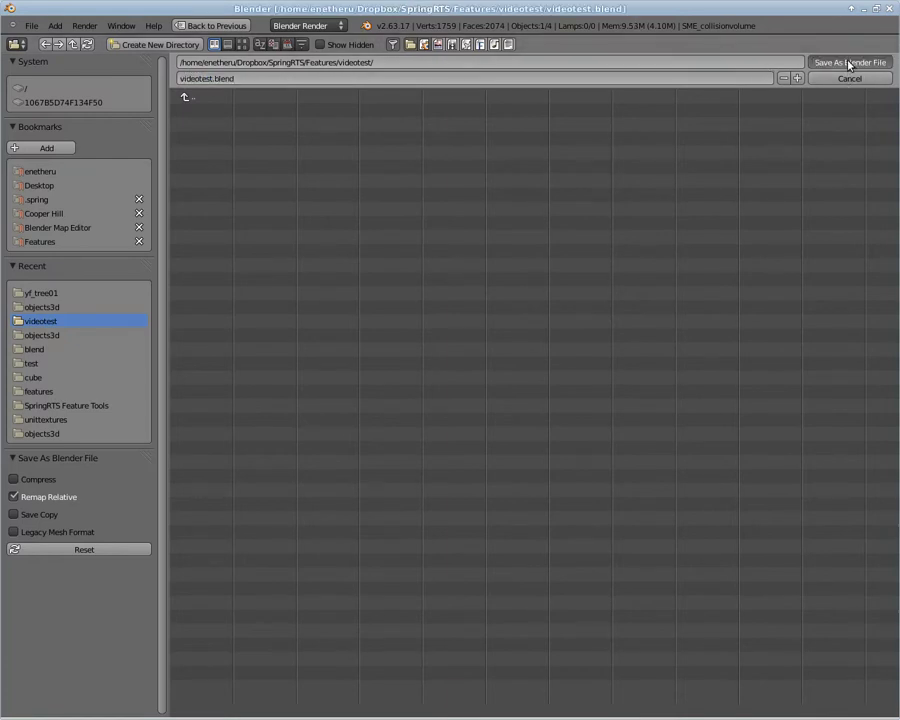
{"action": "left_click", "coordinate": [850, 62]}
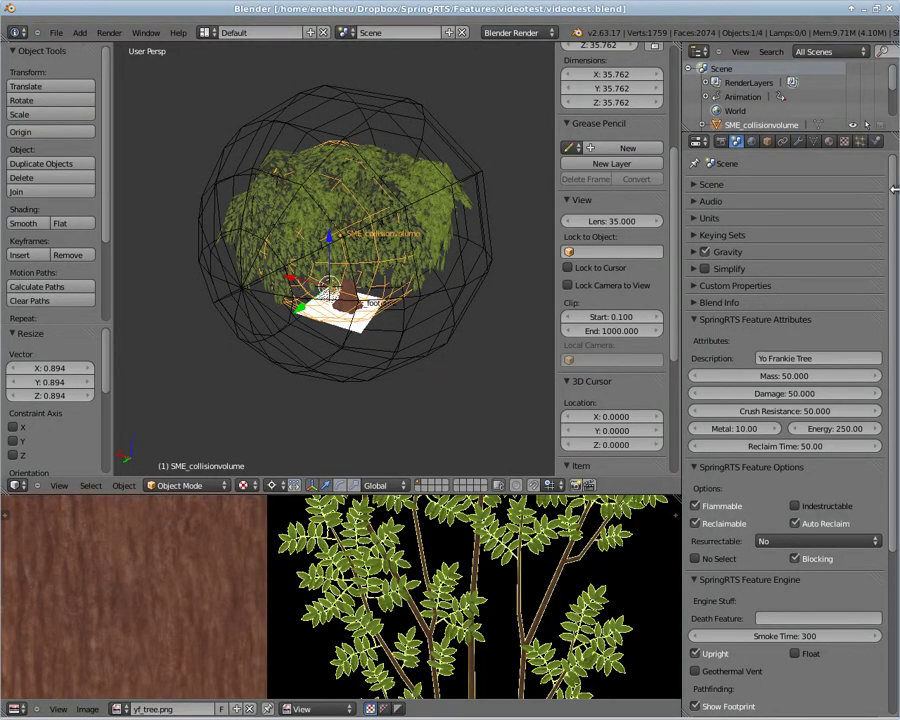
Close and relaunch Blender, then reopen videotest.blend from the Recent list.
{"action": "left_click", "coordinate": [889, 13]}
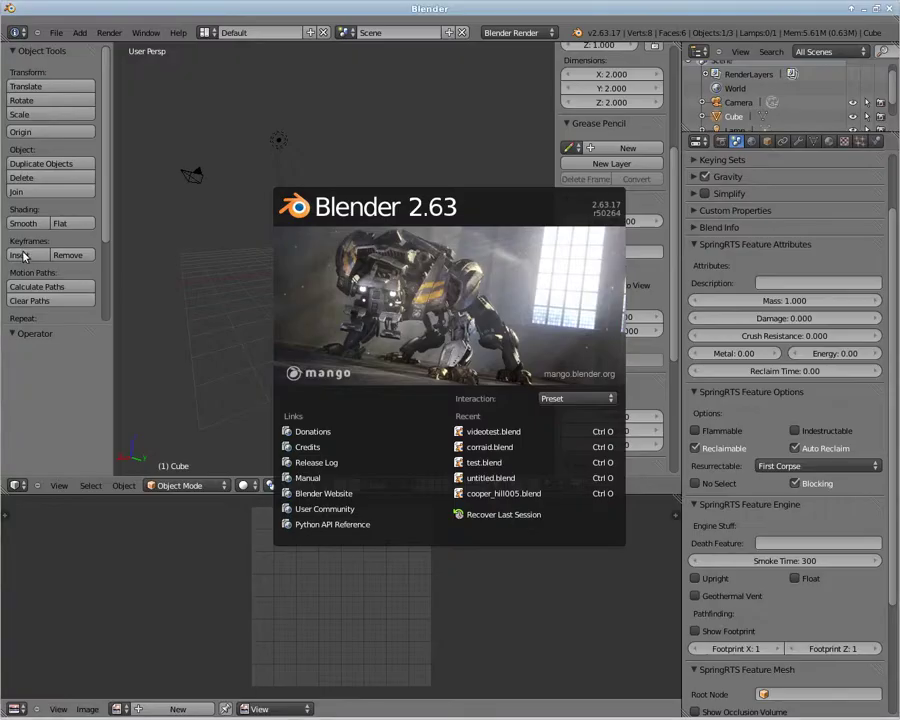
{"action": "left_click", "coordinate": [502, 430]}
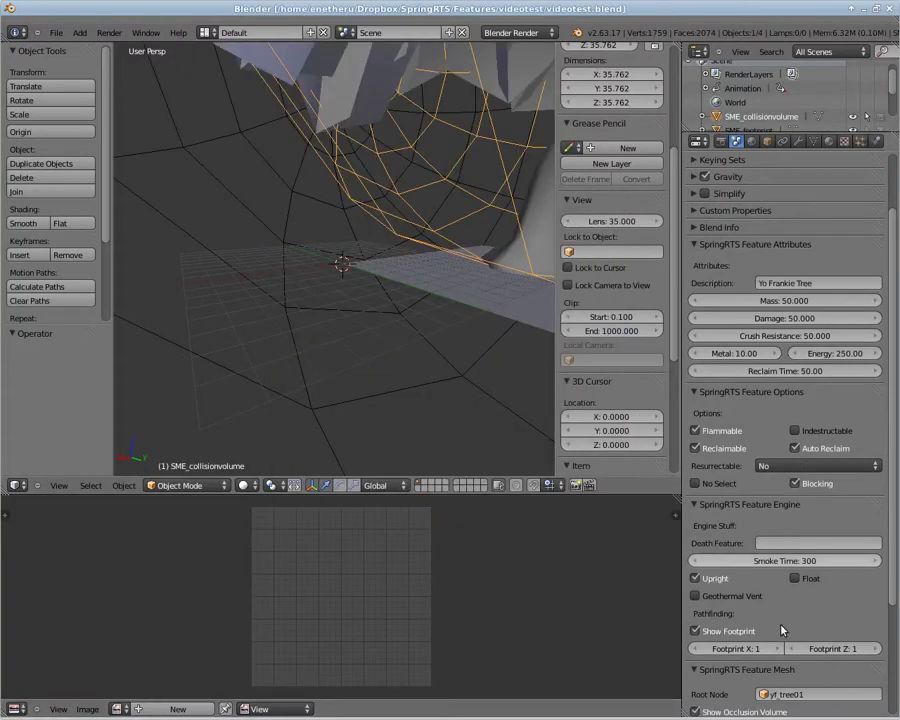
{"action": "scroll", "coordinate": [806, 600], "scroll_direction": "down", "scroll_amount": 5}
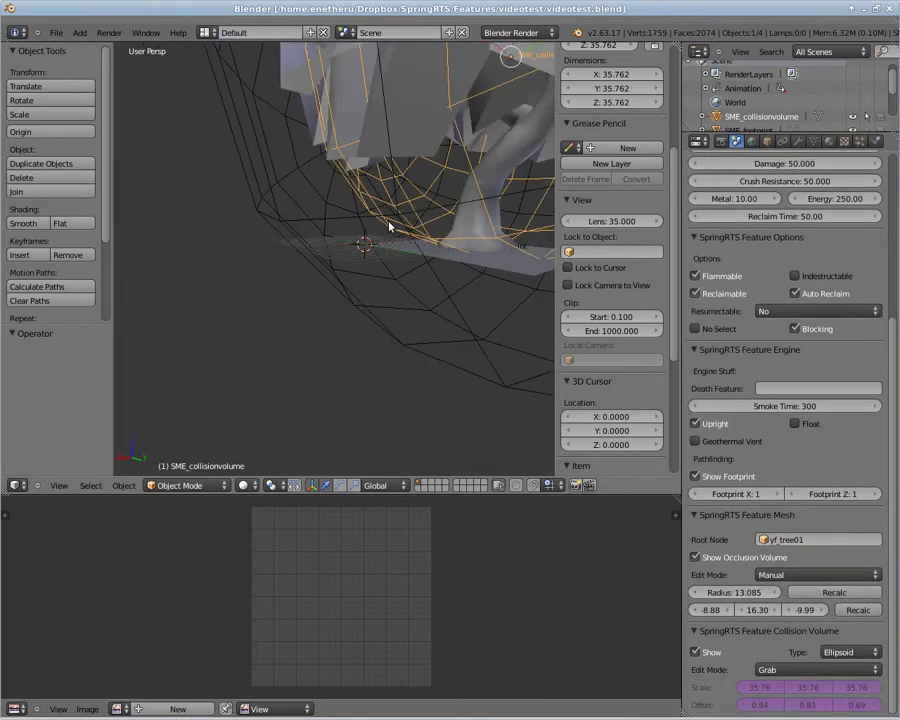
Frame the collision volume and set viewport shading to Textured.
{"action": "key", "text": "KP_Decimal"}
{"action": "scroll", "coordinate": [392, 298], "scroll_direction": "down", "scroll_amount": 1}
{"action": "scroll", "coordinate": [372, 441], "scroll_direction": "down", "scroll_amount": 1}
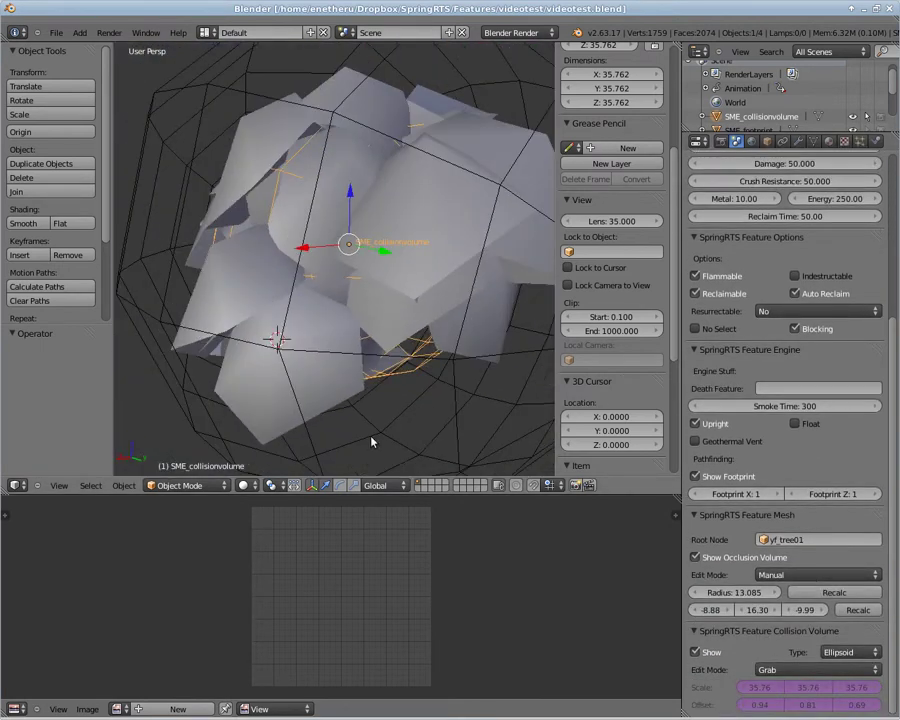
{"action": "left_click", "coordinate": [260, 487]}
{"action": "left_click", "coordinate": [262, 424]}
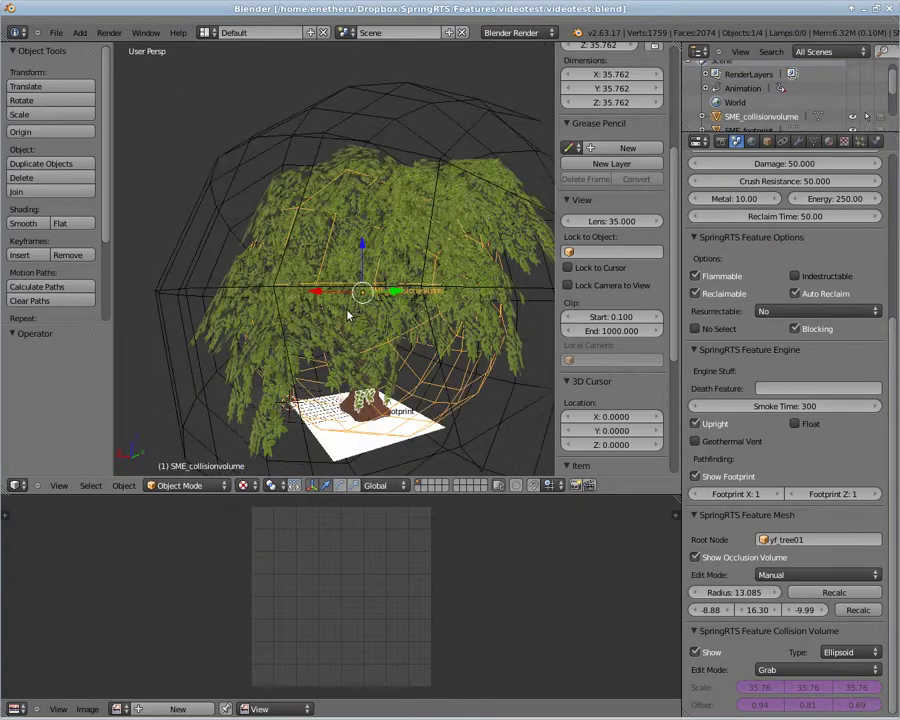
Export the tree as a SpringRTS feature into the videotest folder, then switch windows.
{"action": "left_click", "coordinate": [56, 32]}
{"action": "mouse_move", "coordinate": [70, 261]}
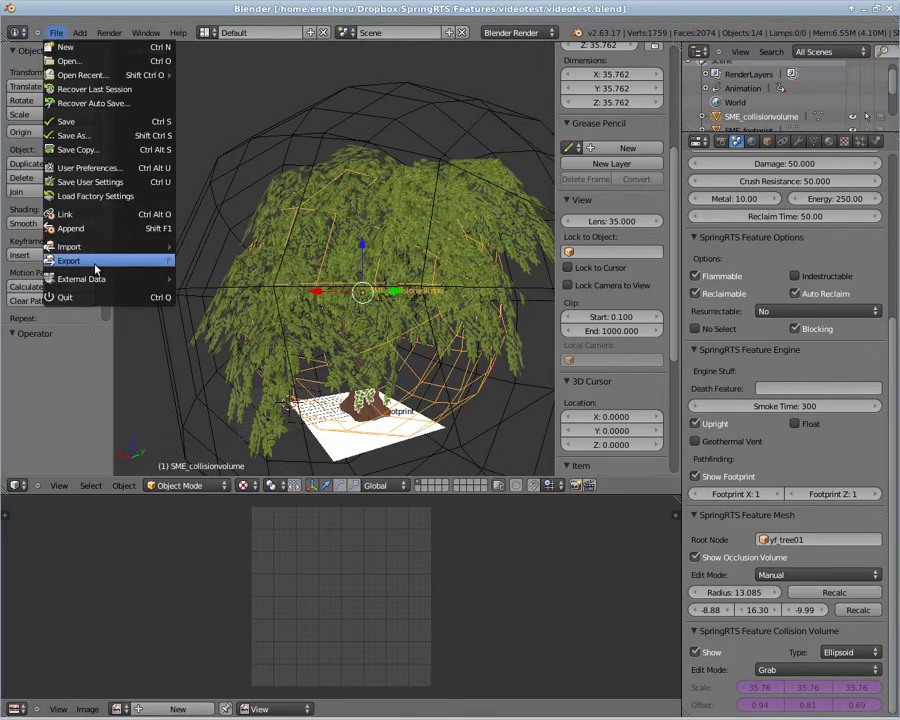
{"action": "left_click", "coordinate": [230, 373]}
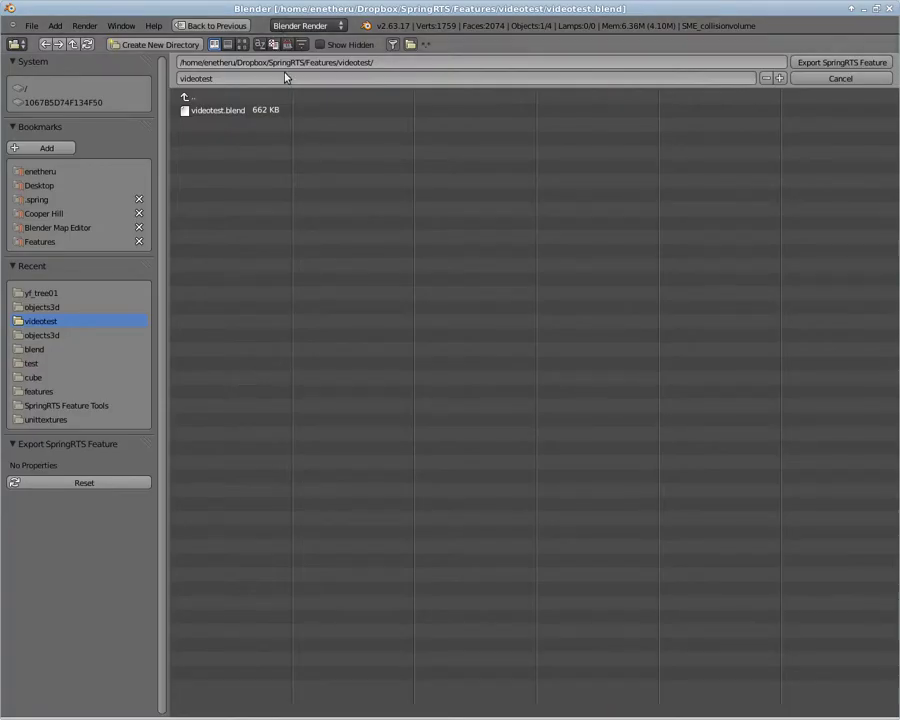
{"action": "left_click", "coordinate": [885, 62]}
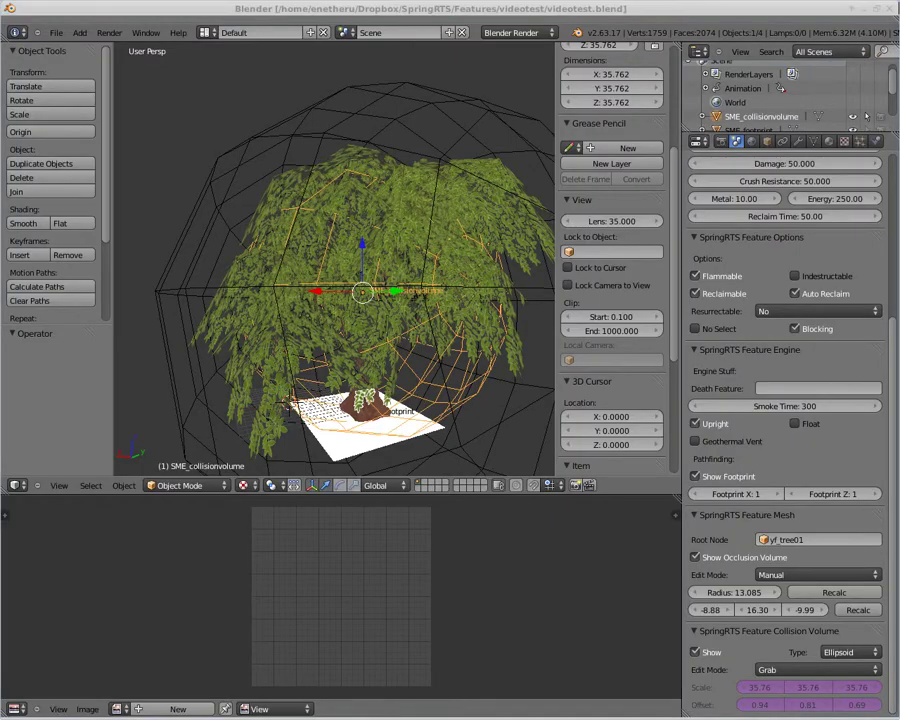
{"action": "key", "text": "alt+Tab"}
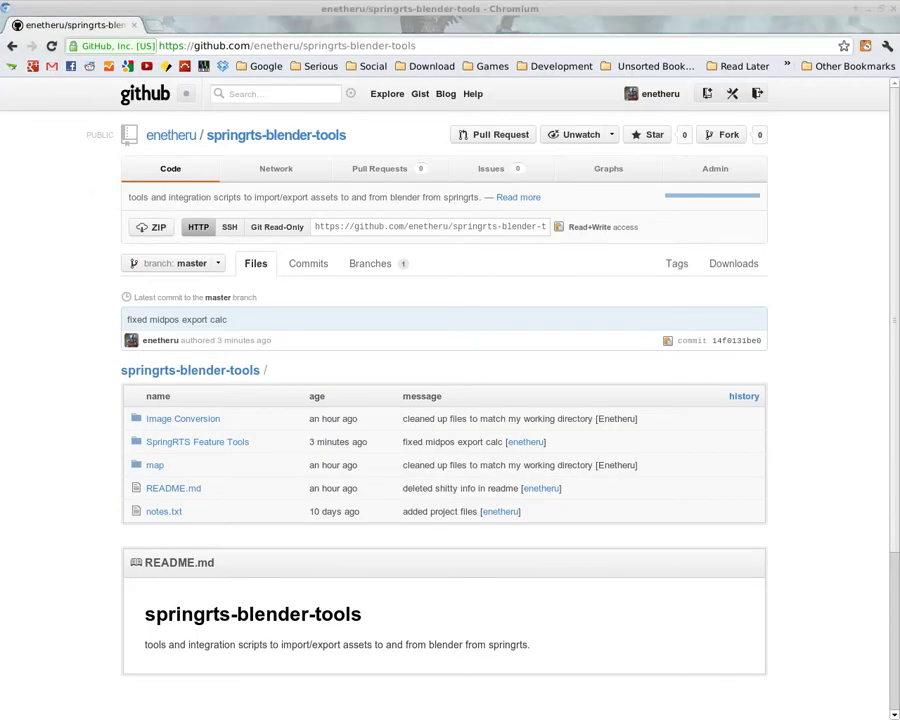
Browse Features/videotest/features, open videotest.lua to inspect it, then close it.
{"action": "key", "text": "alt+Tab"}
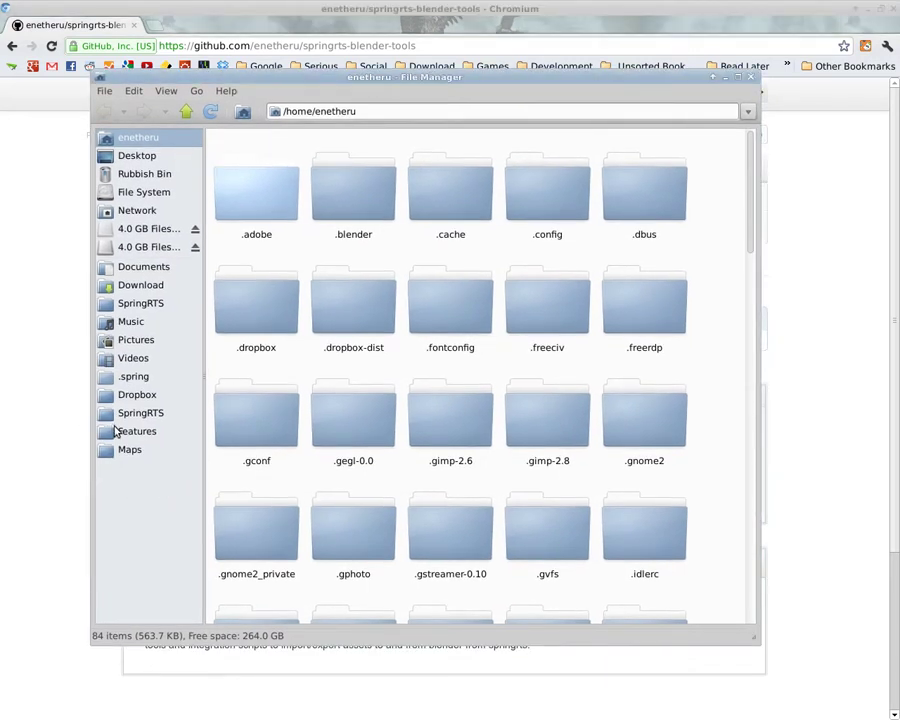
{"action": "left_click", "coordinate": [130, 431]}
{"action": "double_click", "coordinate": [474, 310]}
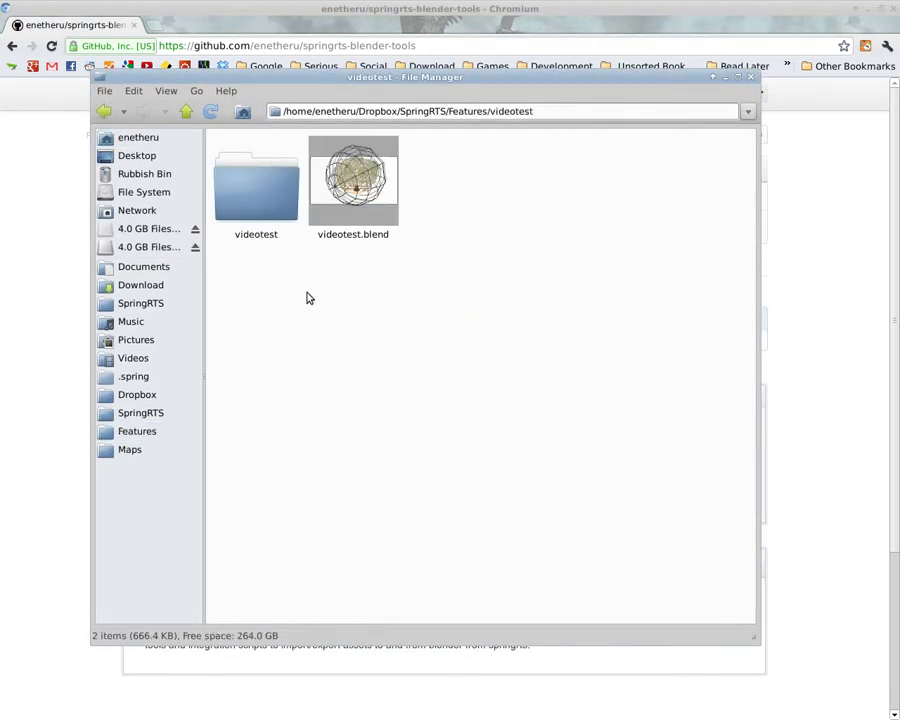
{"action": "double_click", "coordinate": [249, 191]}
{"action": "double_click", "coordinate": [261, 193]}
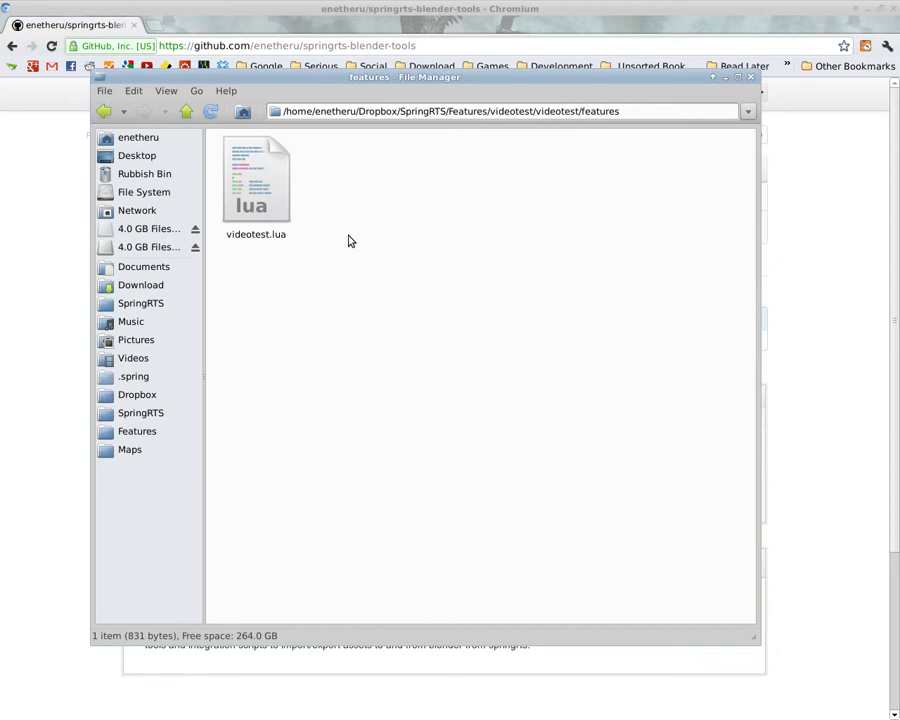
{"action": "double_click", "coordinate": [258, 199]}
{"action": "mouse_move", "coordinate": [472, 330]}
{"action": "right_mouse_down", "text": "alt"}
{"action": "mouse_move", "coordinate": [685, 518]}
{"action": "mouse_move", "coordinate": [693, 577]}
{"action": "right_mouse_up", "text": "alt"}
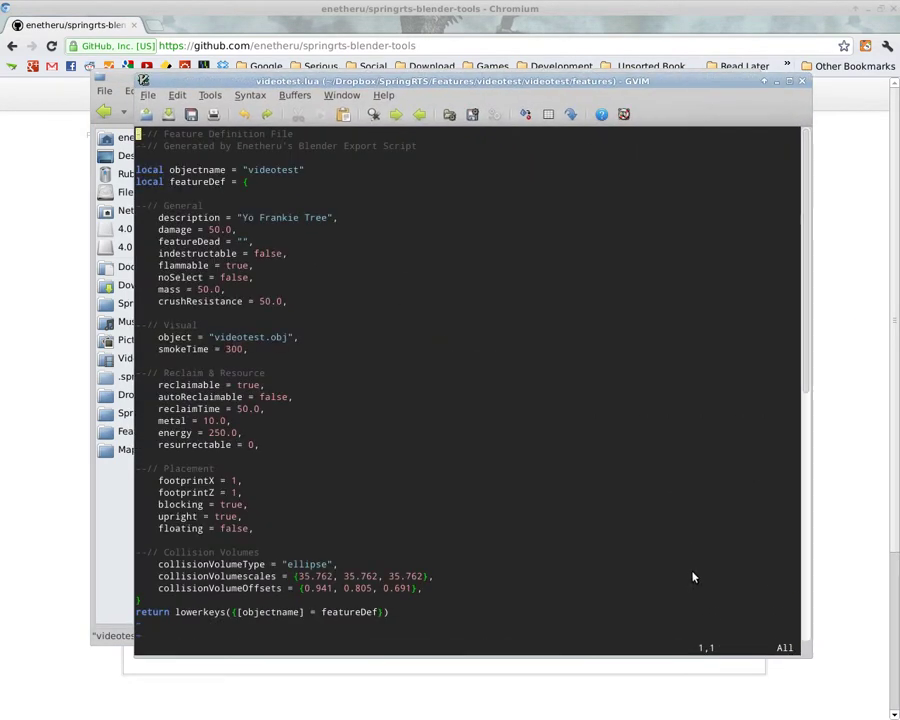
{"action": "left_click", "coordinate": [802, 84]}
Open objects3d/videotest.lua in GVIM.
{"action": "left_click", "coordinate": [185, 111]}
{"action": "double_click", "coordinate": [340, 184]}
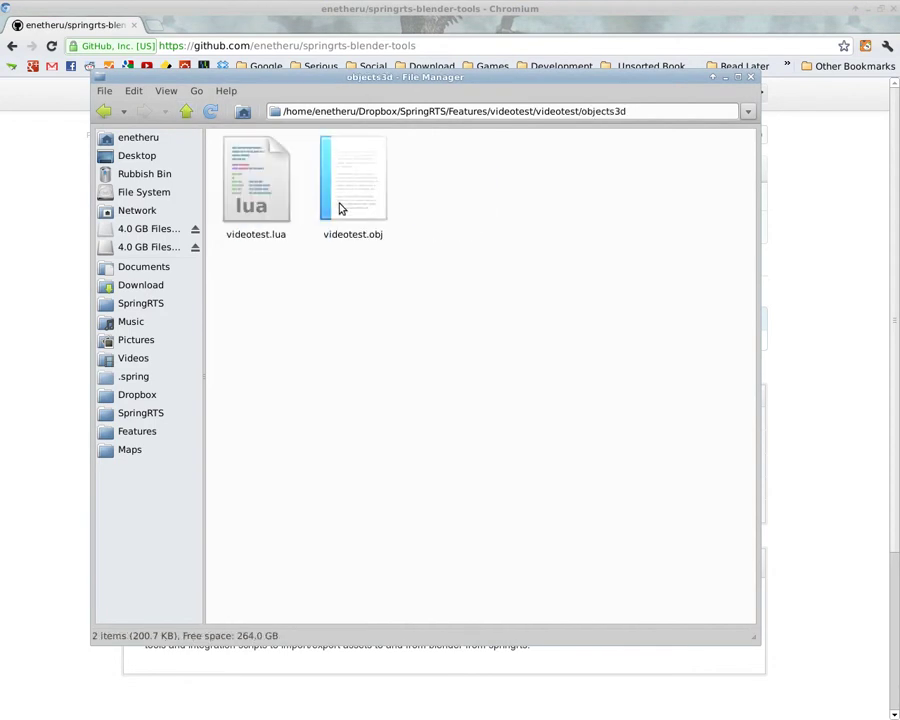
{"action": "double_click", "coordinate": [266, 180]}
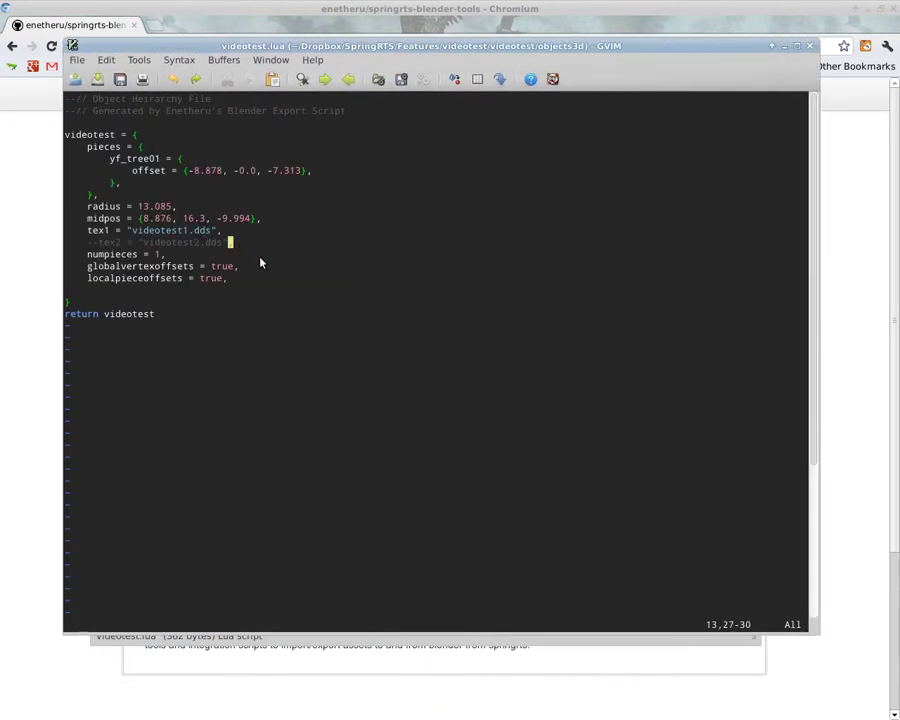
Change the tex1 texture name to "yf_tree1.dds".
{"action": "key", "text": "h"}
{"action": "key", "text": "k"}
{"action": "key", "text": "h"}
{"action": "key", "text": "h"}
{"action": "key", "text": "i"}
{"action": "key", "text": "BackSpace"}
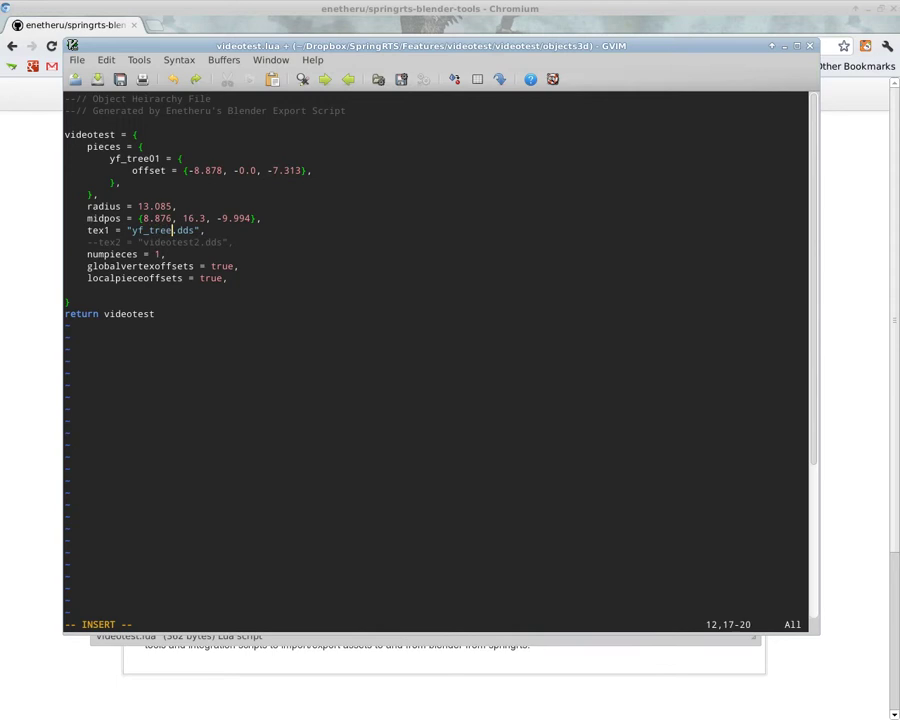
{"action": "key", "text": "d"}
{"action": "key", "text": "d"}
Replace the commented tex2 line with a copy of tex1 renamed to tex2.
{"action": "key", "text": "k"}
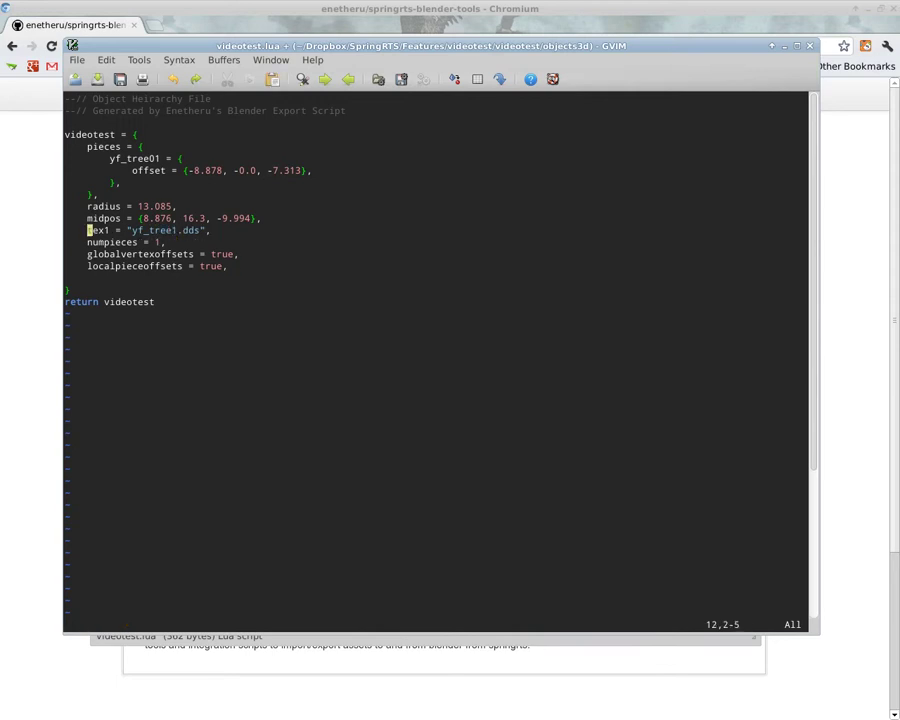
{"action": "key", "text": "d"}
{"action": "key", "text": "d"}
{"action": "key", "text": "P"}
{"action": "key", "text": "p"}
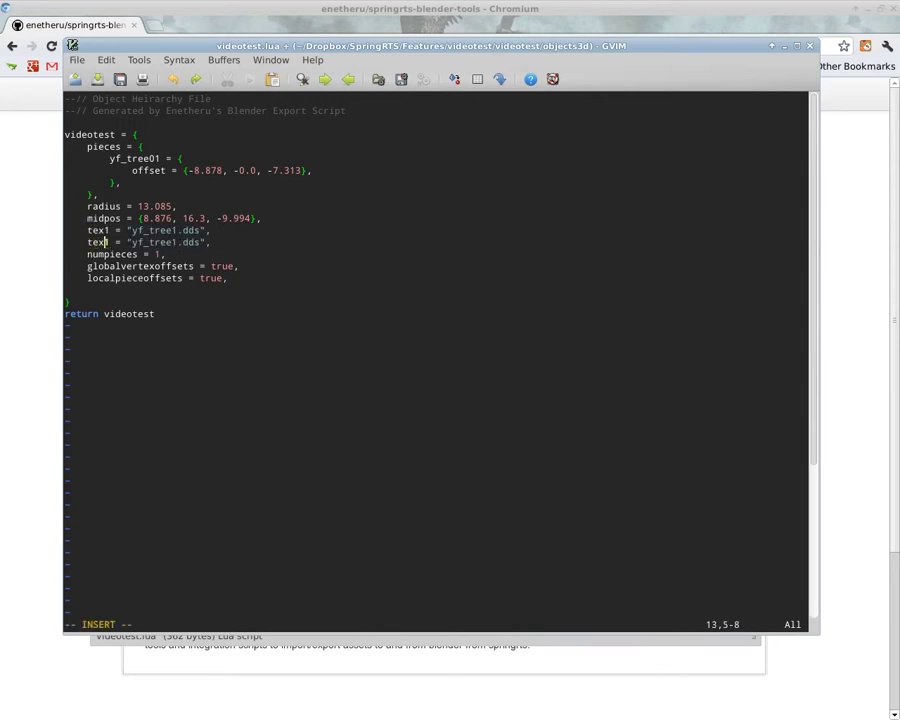
{"action": "key", "text": "Delete"}
{"action": "type", "text": "2"}
{"action": "key", "text": "Right"}
{"action": "key", "text": "Escape"}
Save videotest.lua with :wq and copy the yf_tree1 and yf_tree2 textures into unittextures.
{"action": "type", "text": ":"}
{"action": "key", "text": "Return"}
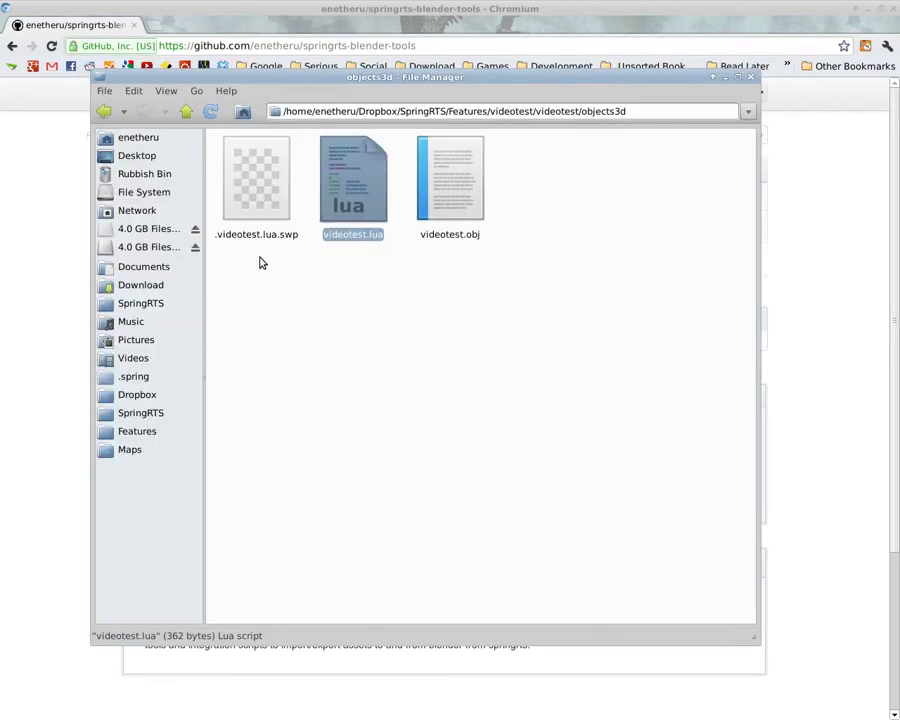
{"action": "left_click", "coordinate": [186, 111]}
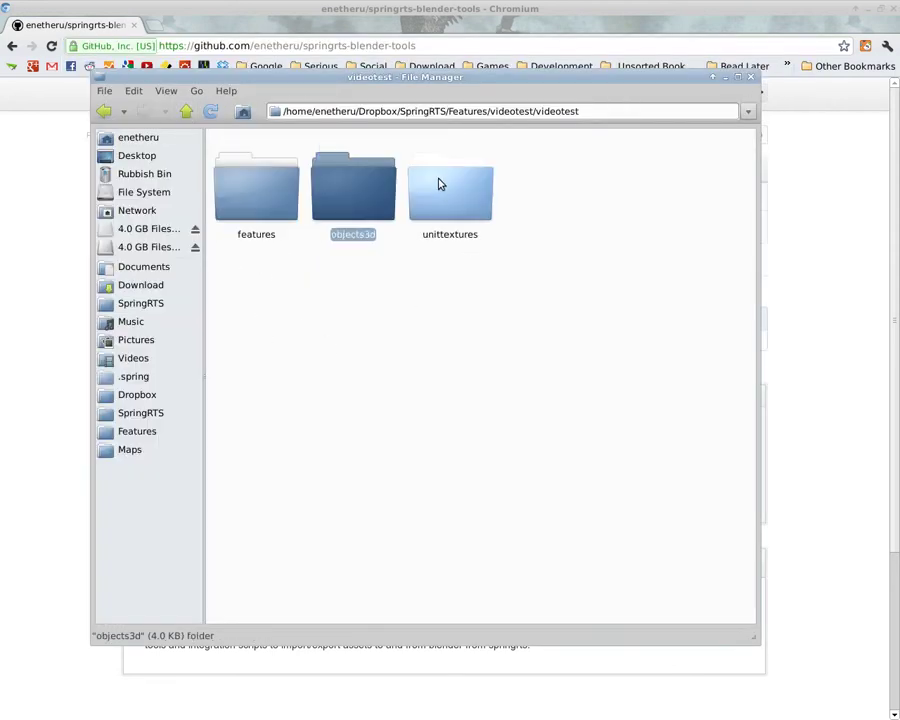
{"action": "double_click", "coordinate": [442, 186]}
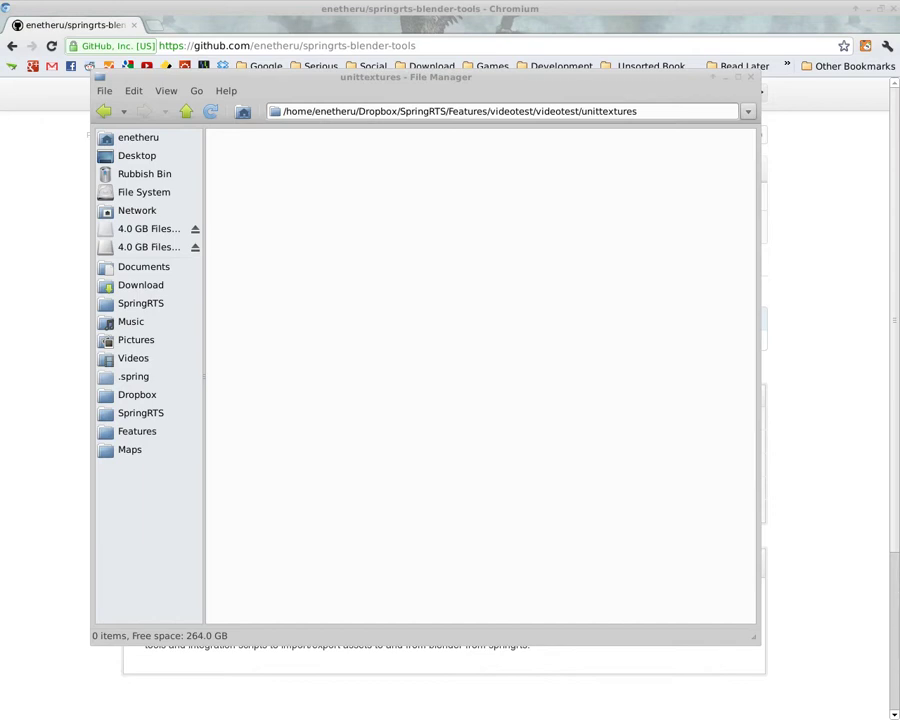
{"action": "left_click_drag", "start_coordinate": [180, 260], "coordinate": [369, 342]}
{"action": "left_click", "coordinate": [410, 345]}
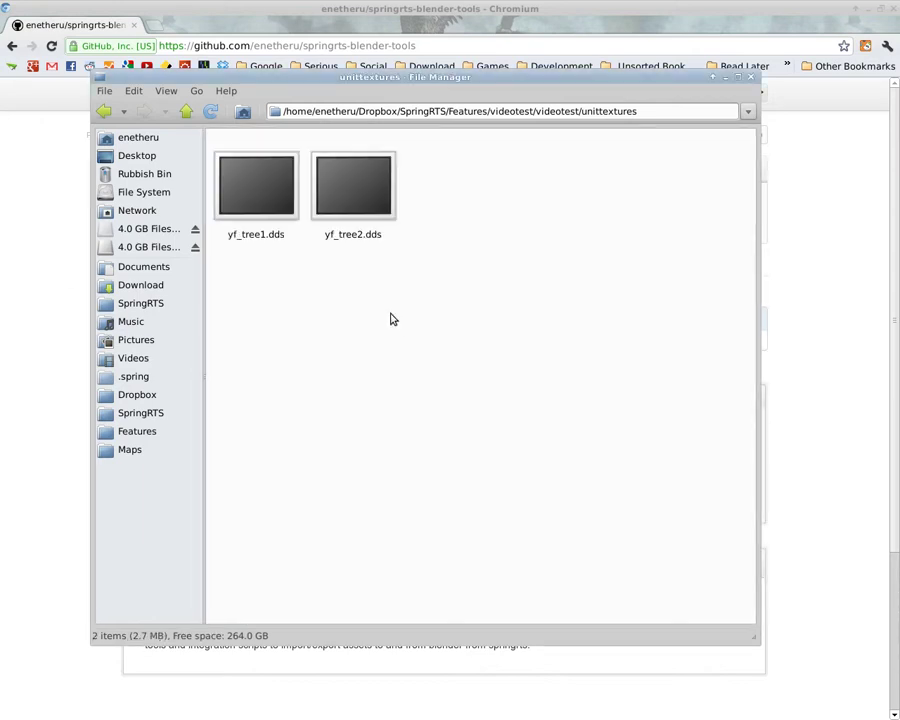
Move the features, objects3d and unittextures folders into Maps/Measure/measure.sdd.
{"action": "left_click", "coordinate": [186, 111]}
{"action": "left_click_drag", "start_coordinate": [486, 326], "coordinate": [246, 182]}
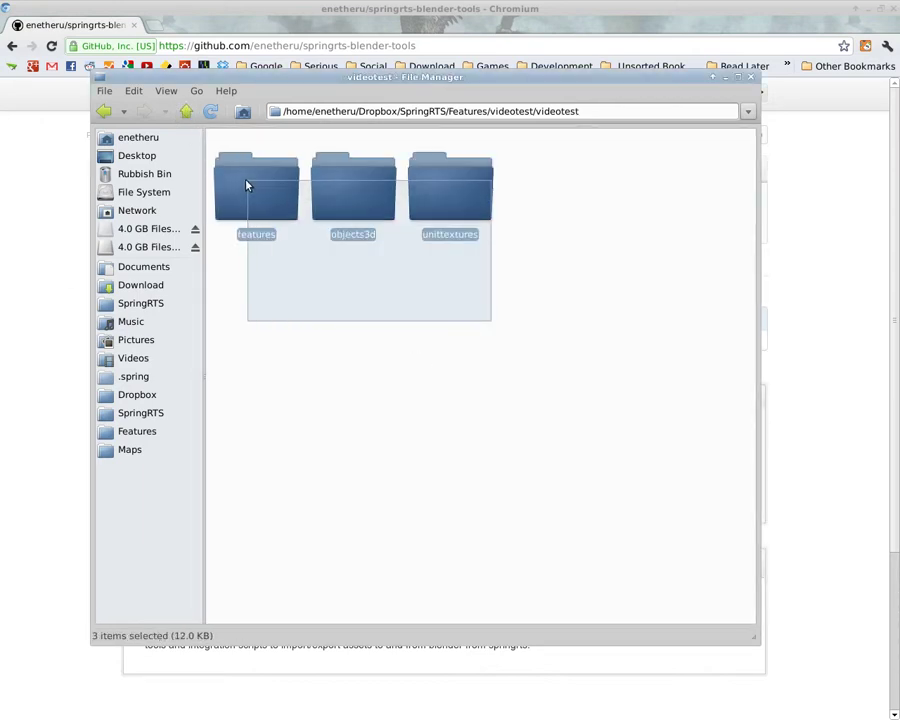
{"action": "right_click", "coordinate": [245, 180]}
{"action": "left_click", "coordinate": [320, 236]}
{"action": "left_click", "coordinate": [130, 449]}
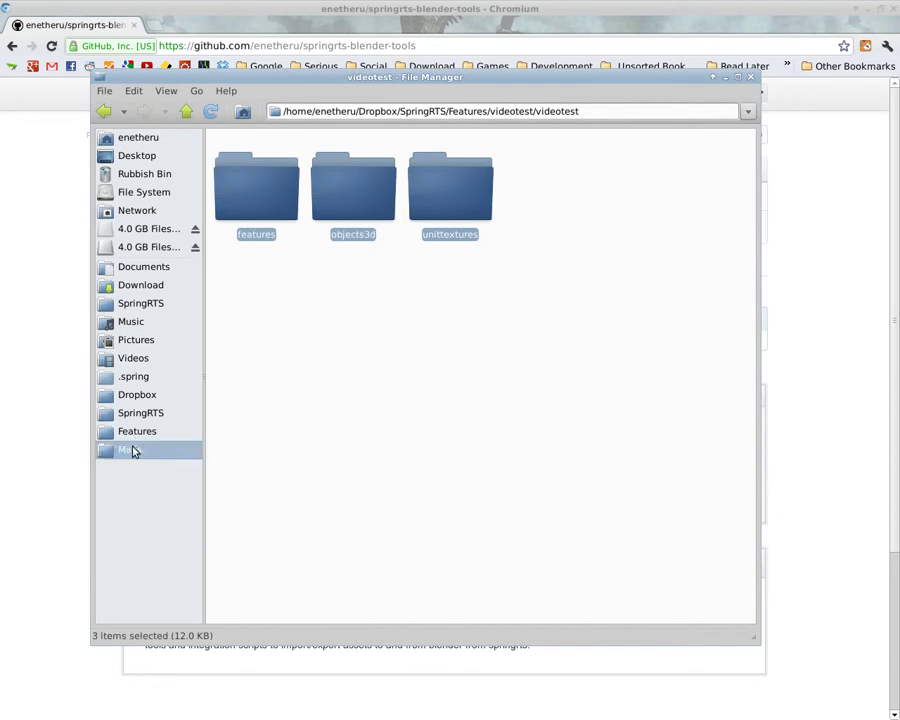
{"action": "double_click", "coordinate": [659, 200]}
{"action": "right_click", "coordinate": [419, 299]}
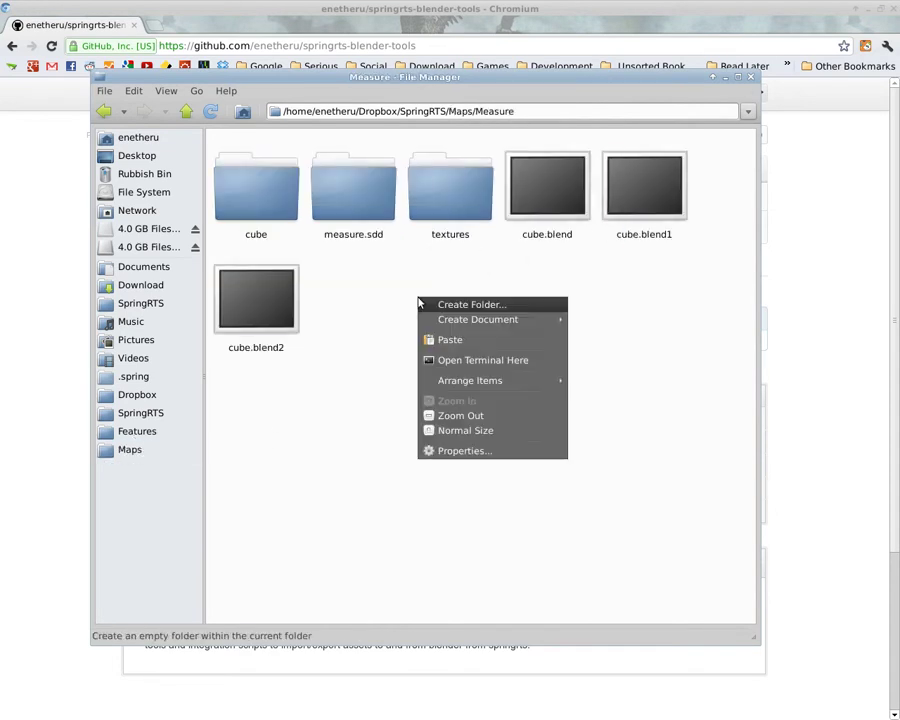
{"action": "left_click", "coordinate": [345, 198]}
{"action": "double_click", "coordinate": [345, 198]}
{"action": "right_click", "coordinate": [403, 270]}
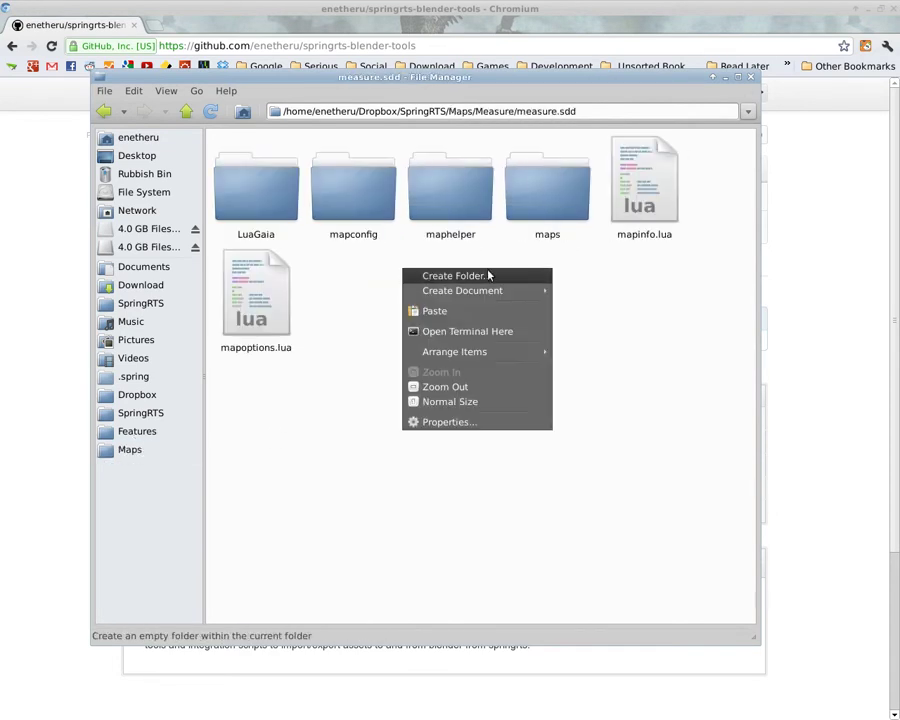
{"action": "left_click", "coordinate": [488, 312]}
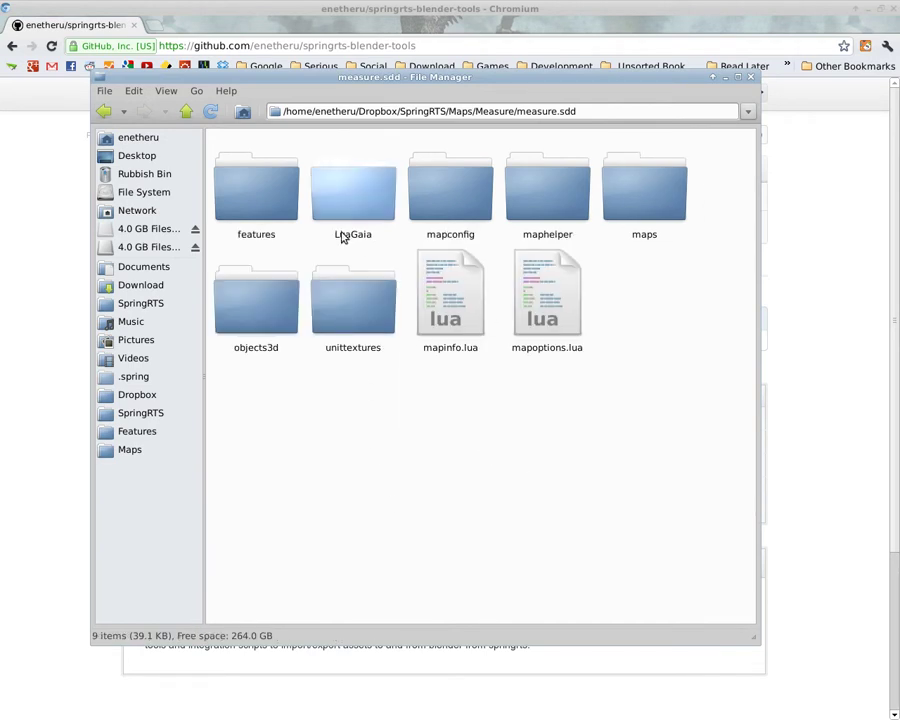
Check LuaGaia and review mapconfig/featureplacer/set.lua without changing it.
{"action": "double_click", "coordinate": [362, 196]}
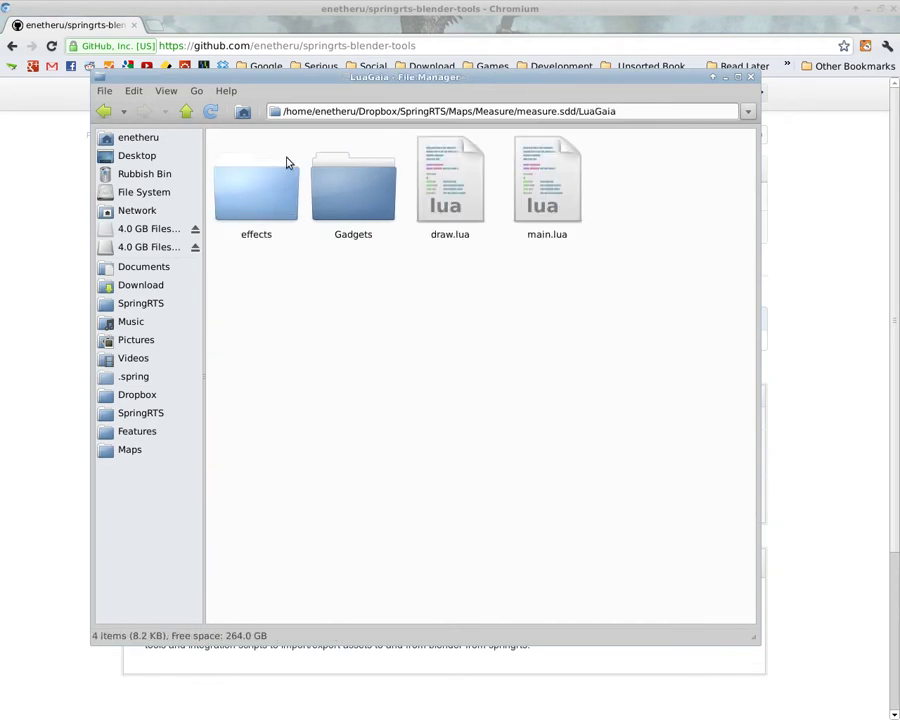
{"action": "left_click", "coordinate": [188, 117]}
{"action": "double_click", "coordinate": [438, 193]}
{"action": "double_click", "coordinate": [277, 195]}
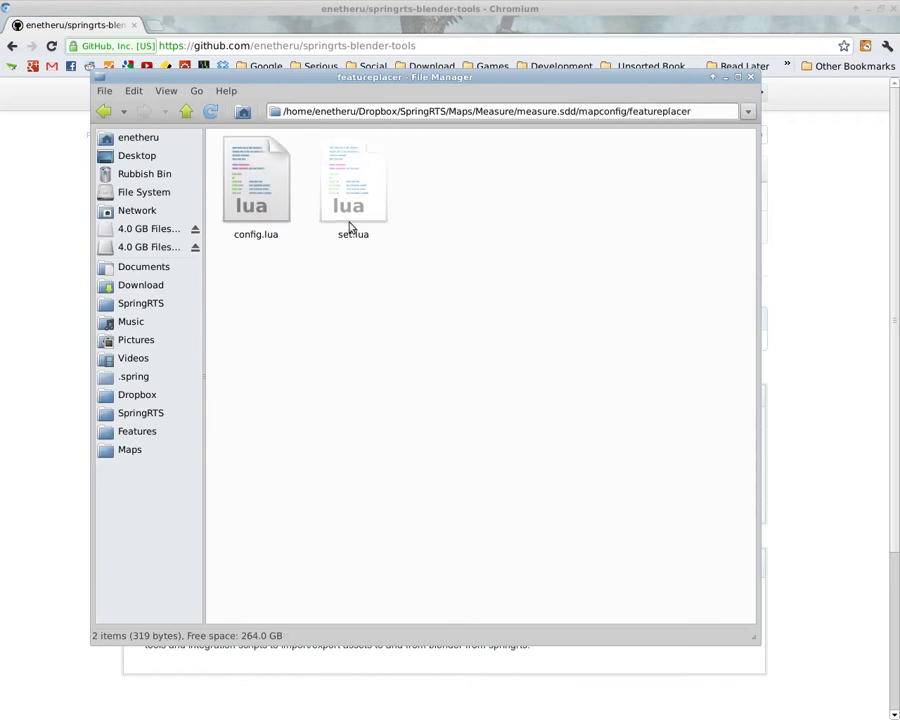
{"action": "left_click", "coordinate": [355, 203]}
{"action": "double_click", "coordinate": [357, 203]}
{"action": "left_click_drag", "start_coordinate": [646, 560], "coordinate": [367, 280], "text": "alt"}
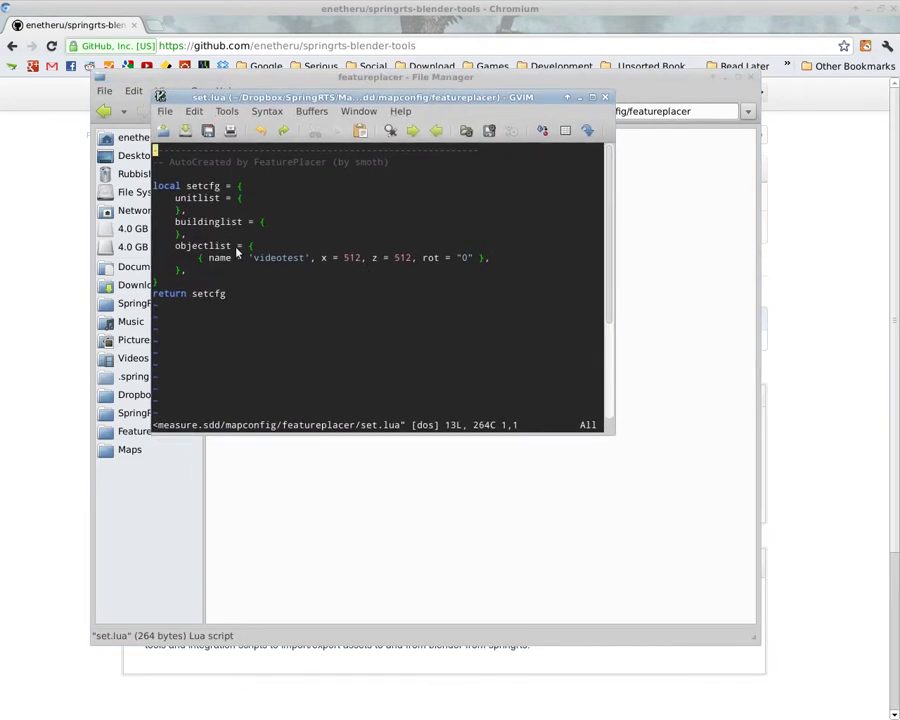
{"action": "left_click", "coordinate": [605, 98]}
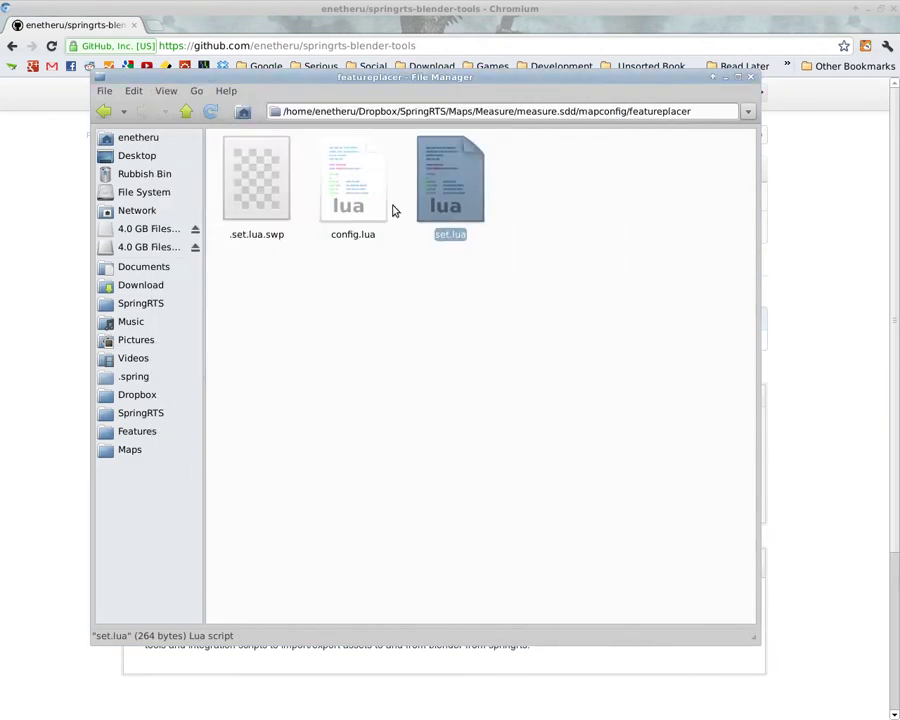
Open a terminal in the measure.sdd folder.
{"action": "left_click", "coordinate": [186, 111]}
{"action": "left_click", "coordinate": [186, 111]}
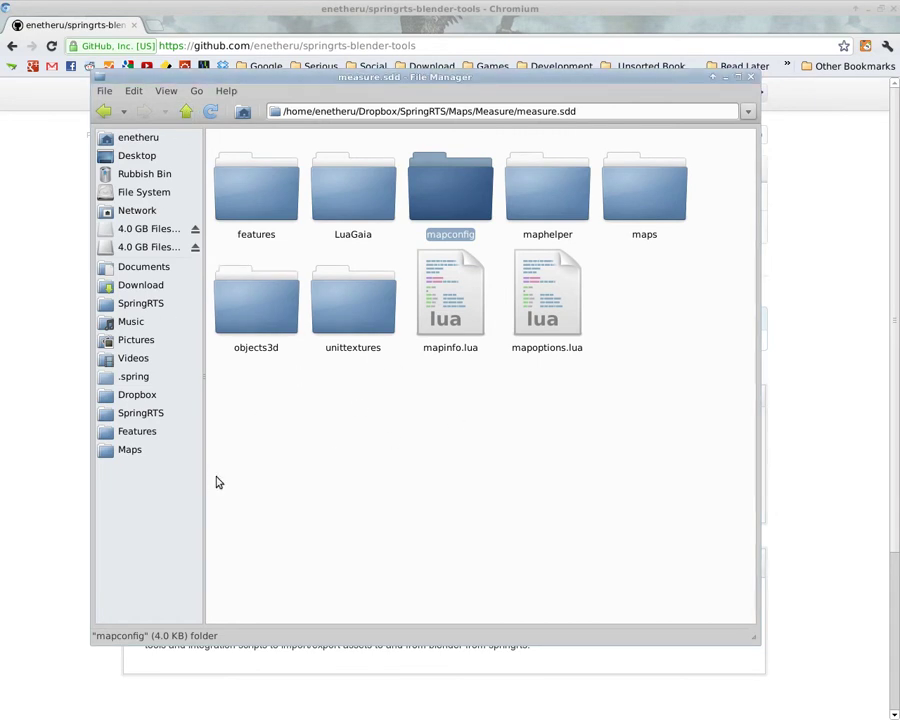
{"action": "right_click", "coordinate": [326, 473]}
{"action": "left_click", "coordinate": [391, 536]}
{"action": "type", "text": "spring"}
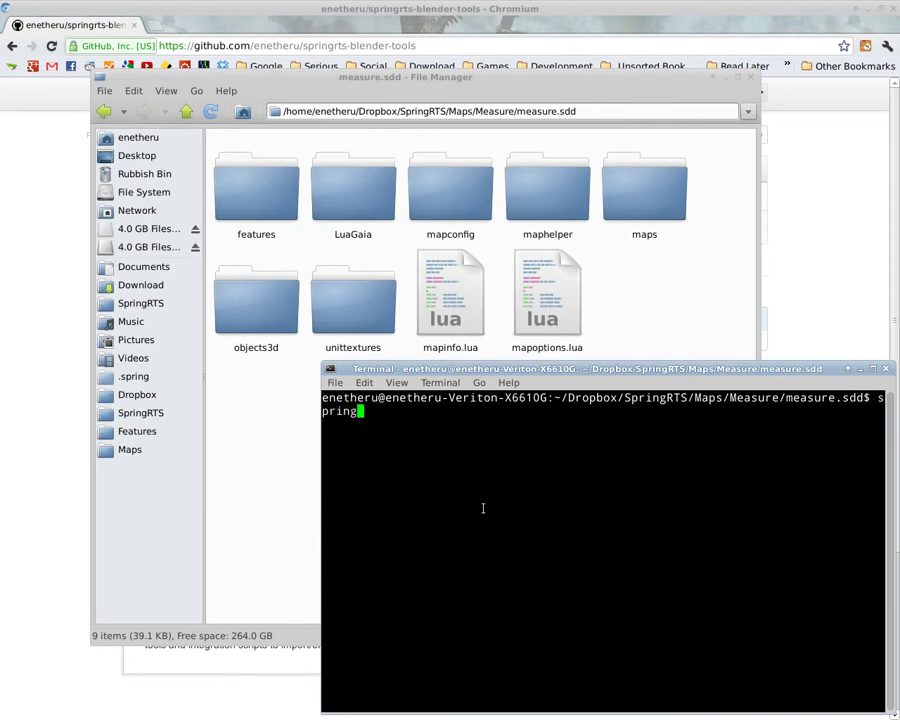
Launch Spring, start a test game on Measure, and turn the camera onto the tree.
{"action": "key", "text": "Return"}
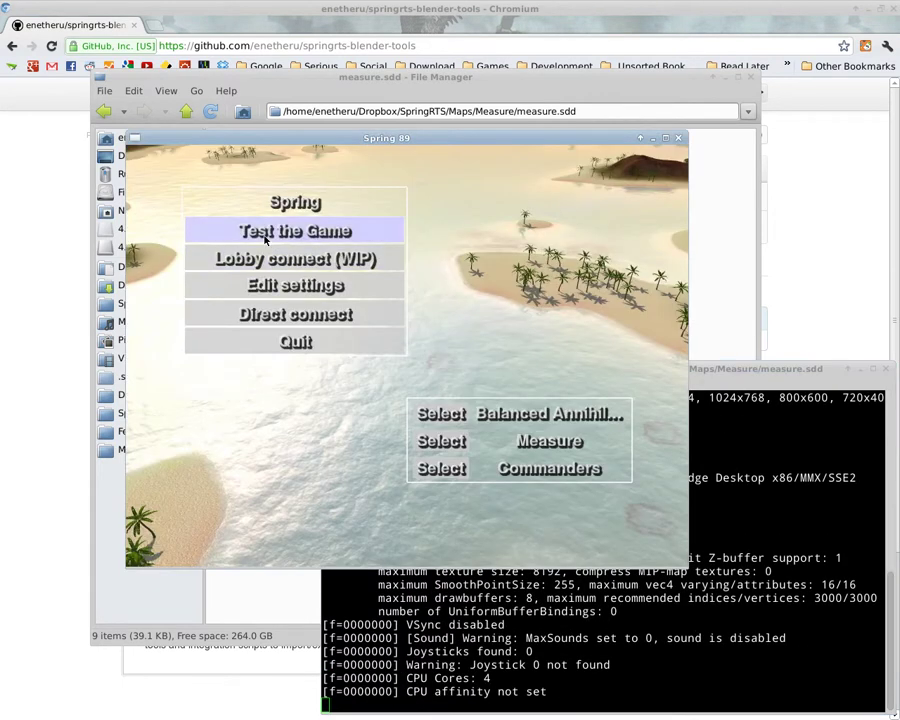
{"action": "left_click", "coordinate": [332, 240]}
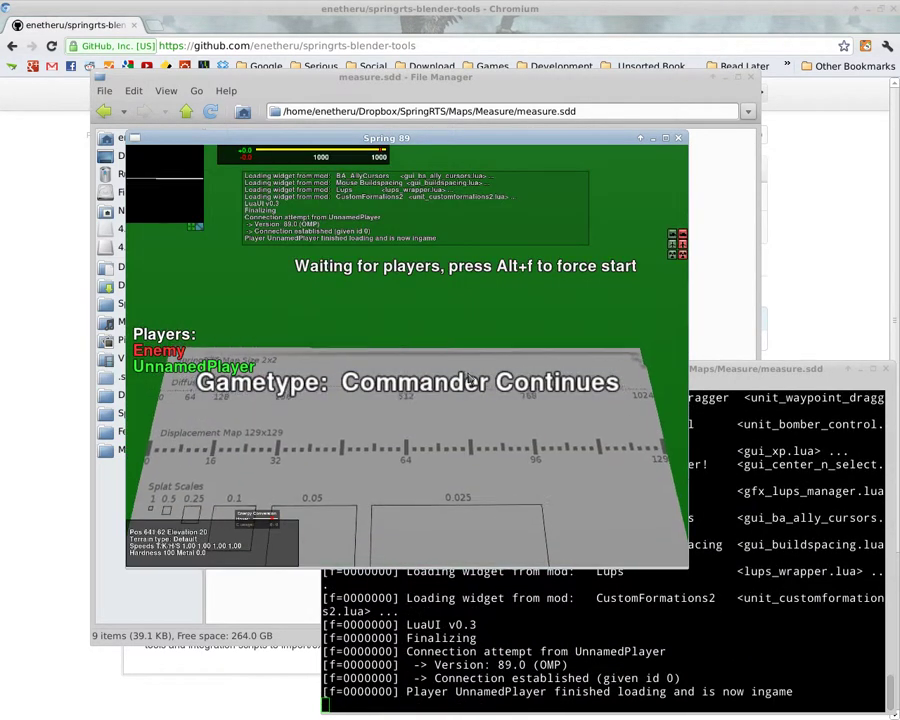
{"action": "scroll", "coordinate": [465, 370], "scroll_direction": "up", "scroll_amount": 10}
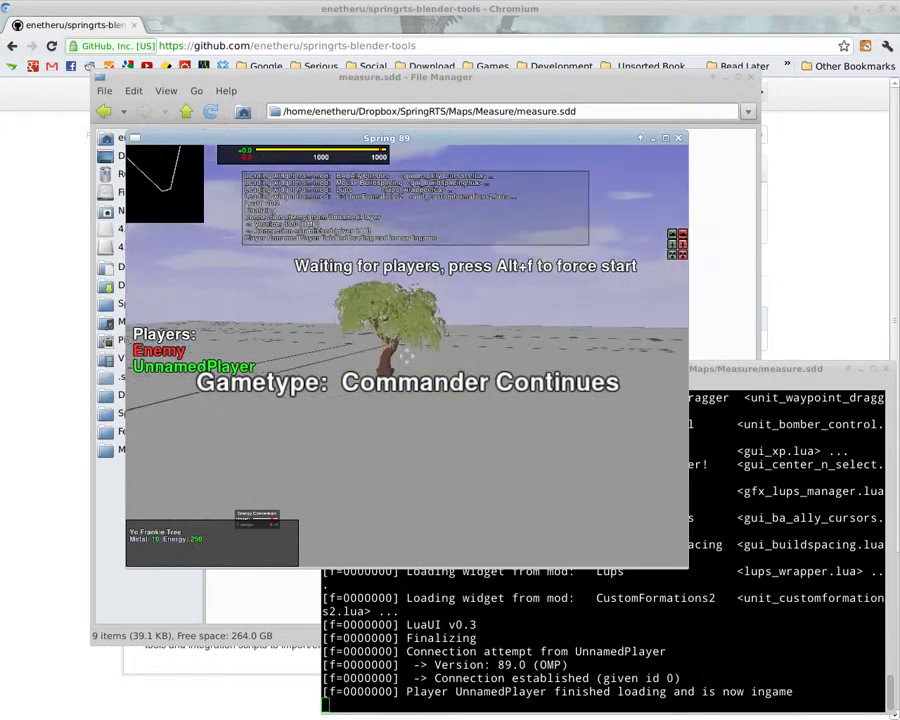
{"action": "scroll", "coordinate": [408, 353], "scroll_direction": "up", "scroll_amount": 3}
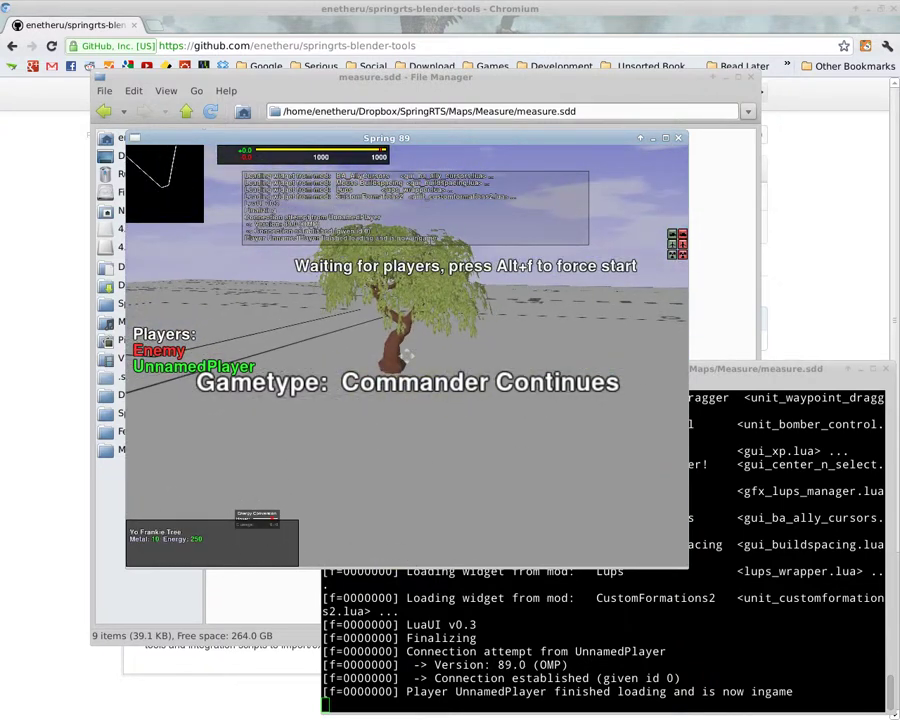
{"action": "middle_click_drag", "start_coordinate": [406, 355], "coordinate": [408, 362]}
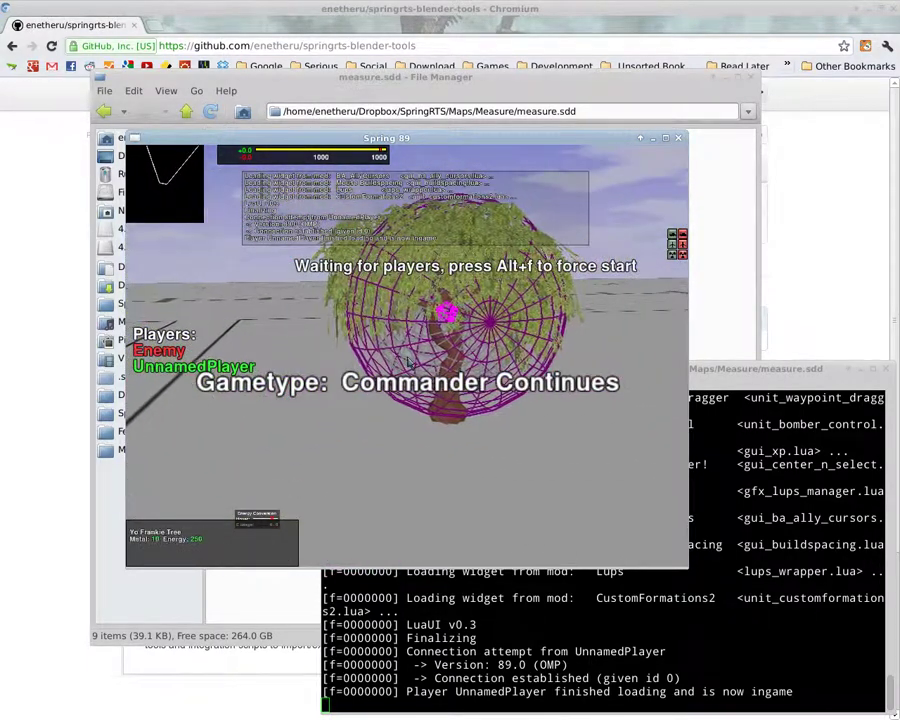
Force-start the game with Alt+F and view the Yo Frankie Tree in-game.
{"action": "key", "text": "alt+f"}
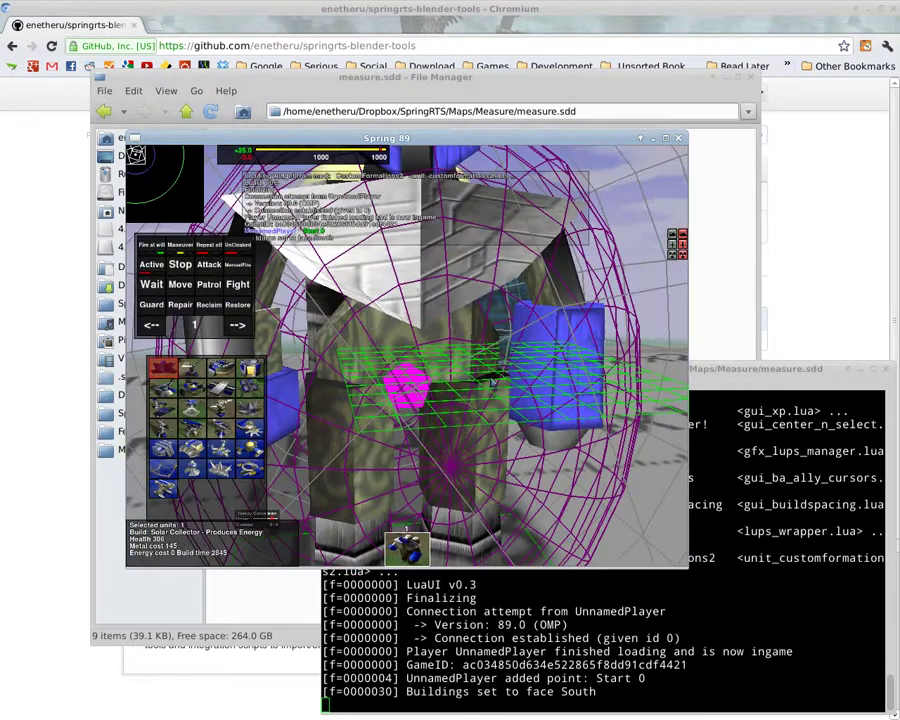
{"action": "scroll", "coordinate": [548, 385], "scroll_direction": "up", "scroll_amount": 3}
{"action": "scroll", "coordinate": [470, 378], "scroll_direction": "down", "scroll_amount": 3}
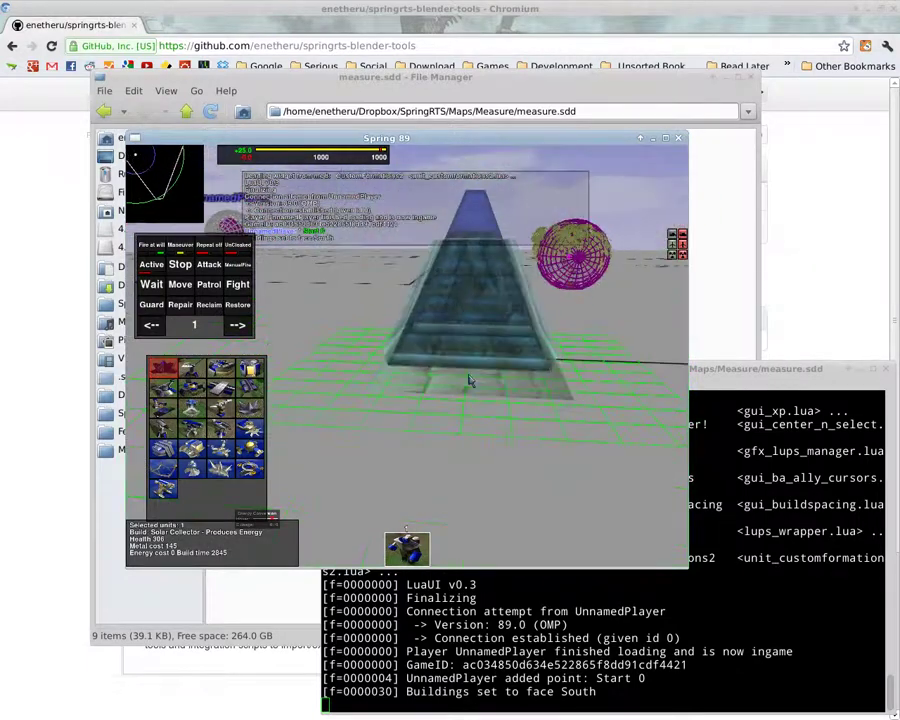
{"action": "scroll", "coordinate": [493, 383], "scroll_direction": "up", "scroll_amount": 5}
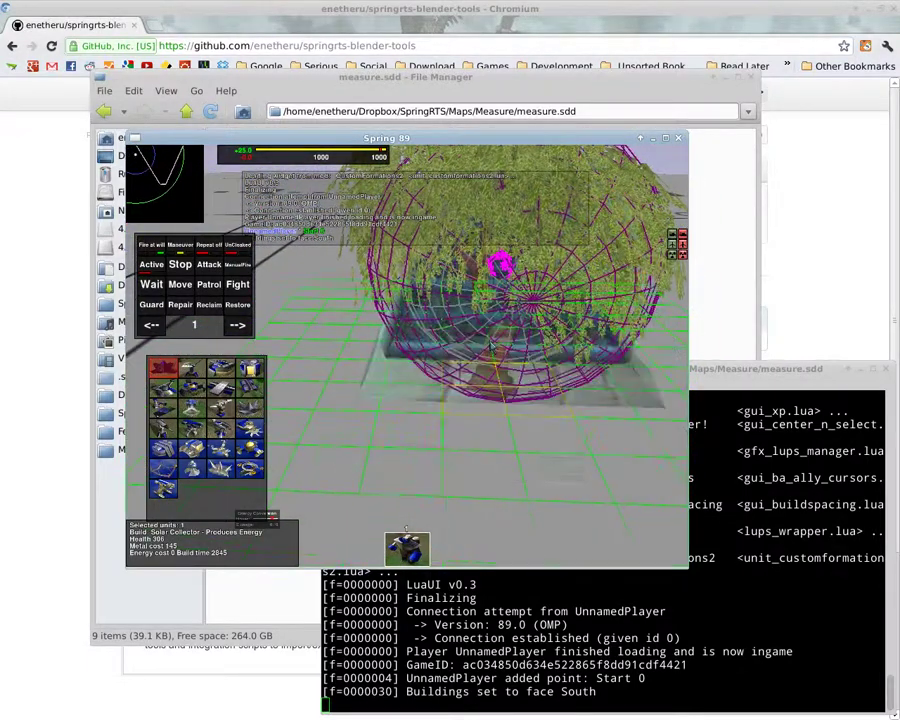
{"action": "right_click", "coordinate": [406, 355]}
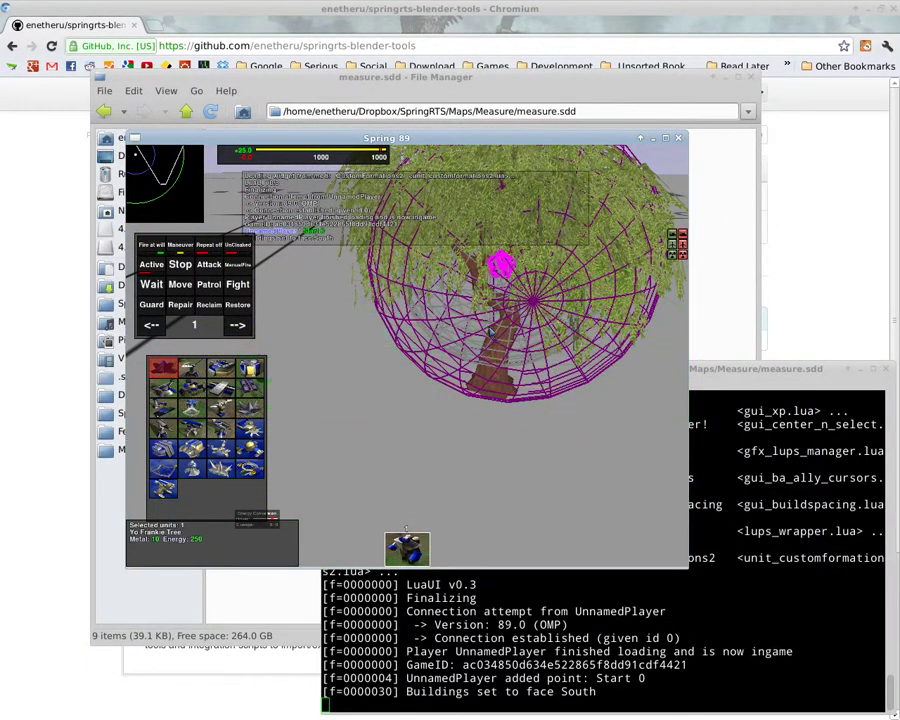